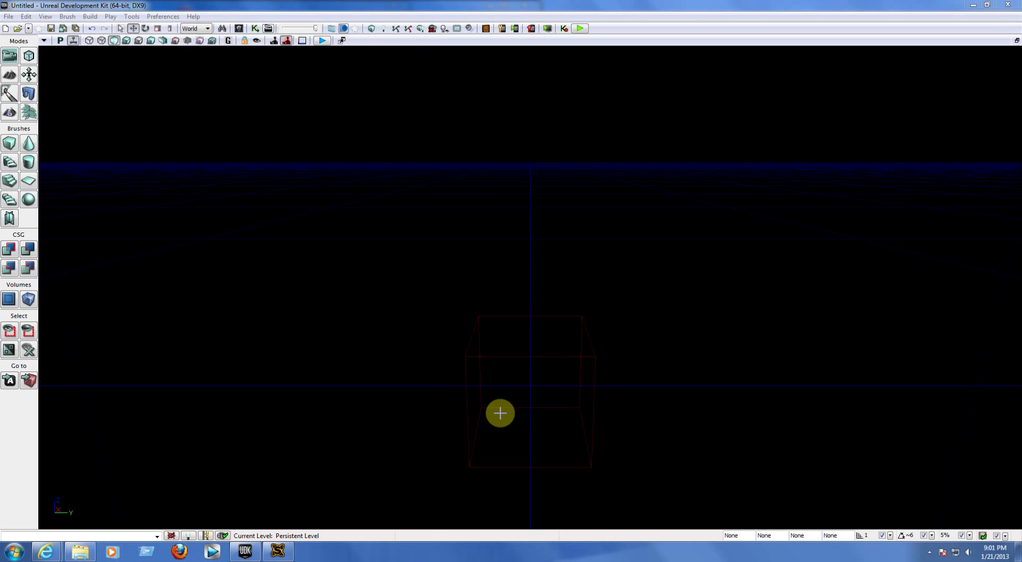
Step: Try the translation mode on the red builder brush by selecting it
{"action": "left_click", "coordinate": [481, 358]}
{"action": "left_click", "coordinate": [120, 28]}
{"action": "left_click", "coordinate": [663, 293]}
{"action": "left_click", "coordinate": [579, 319]}
{"action": "left_click", "coordinate": [663, 365]}
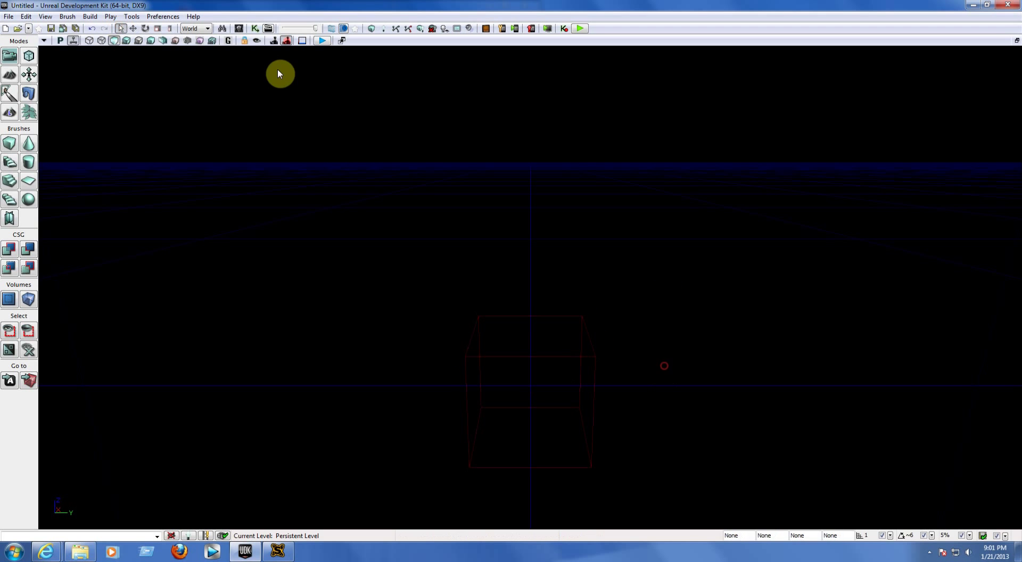
{"action": "left_click", "coordinate": [133, 28]}
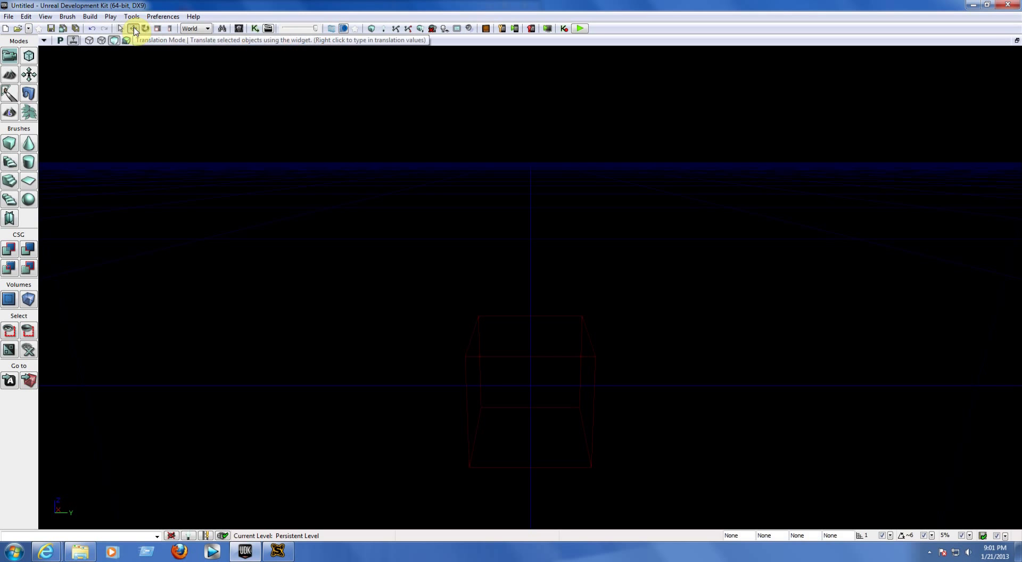
{"action": "left_click", "coordinate": [518, 318]}
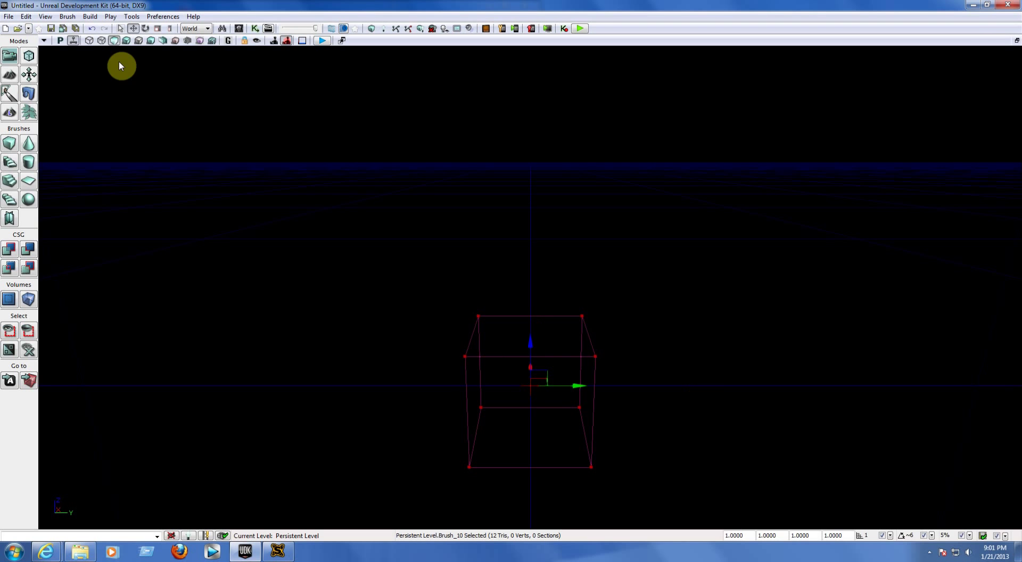
Step: Try rotating the builder brush slightly and scaling it down uniformly
{"action": "left_click", "coordinate": [145, 30]}
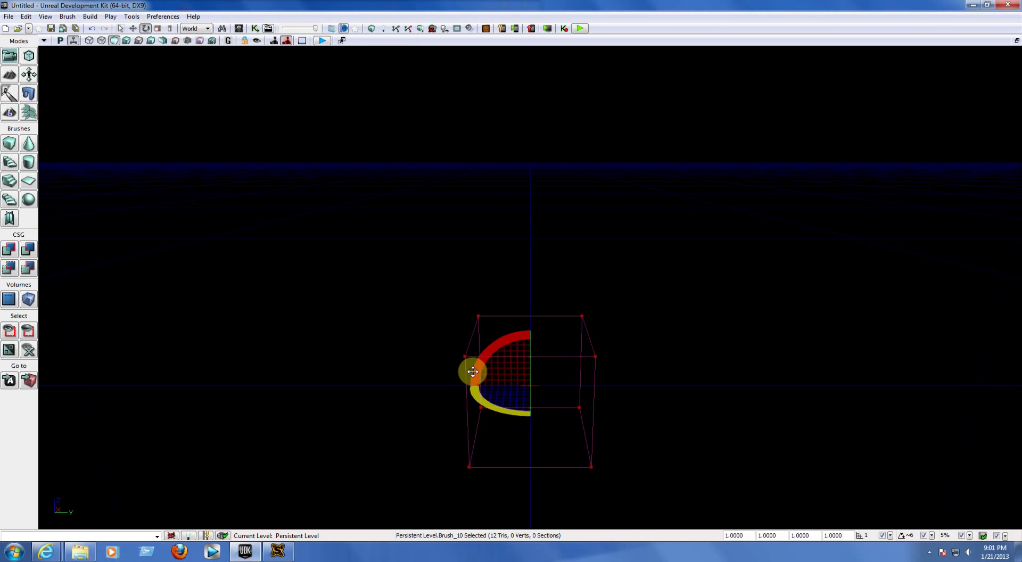
{"action": "mouse_move", "coordinate": [479, 392]}
{"action": "left_mouse_down"}
{"action": "mouse_move", "coordinate": [537, 420]}
{"action": "mouse_move", "coordinate": [513, 364]}
{"action": "mouse_move", "coordinate": [504, 366]}
{"action": "mouse_move", "coordinate": [560, 368]}
{"action": "mouse_move", "coordinate": [585, 385]}
{"action": "mouse_move", "coordinate": [686, 385]}
{"action": "mouse_move", "coordinate": [482, 385]}
{"action": "mouse_move", "coordinate": [612, 389]}
{"action": "mouse_move", "coordinate": [587, 387]}
{"action": "left_mouse_up"}
{"action": "left_click", "coordinate": [157, 28]}
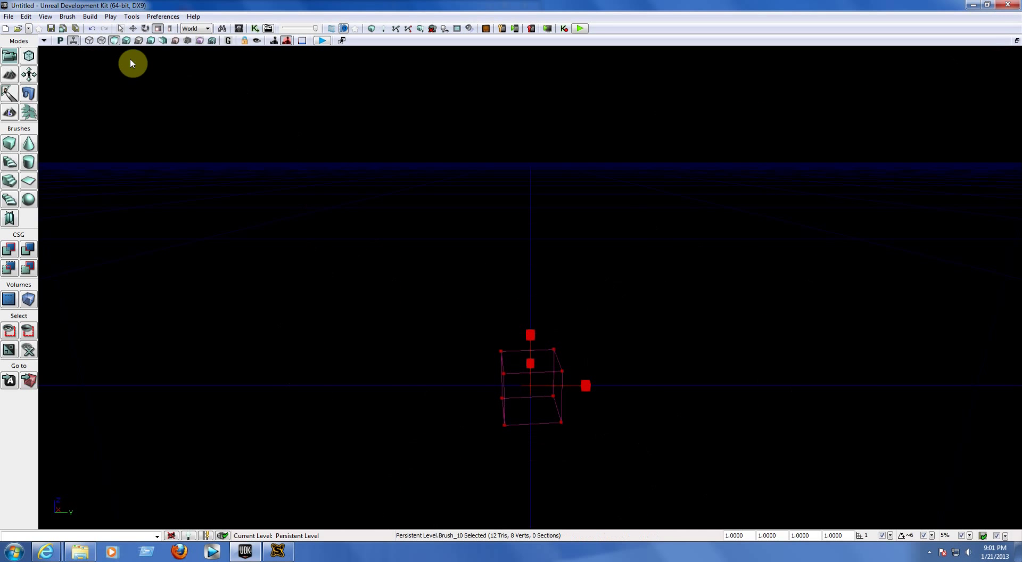
{"action": "left_click", "coordinate": [8, 143]}
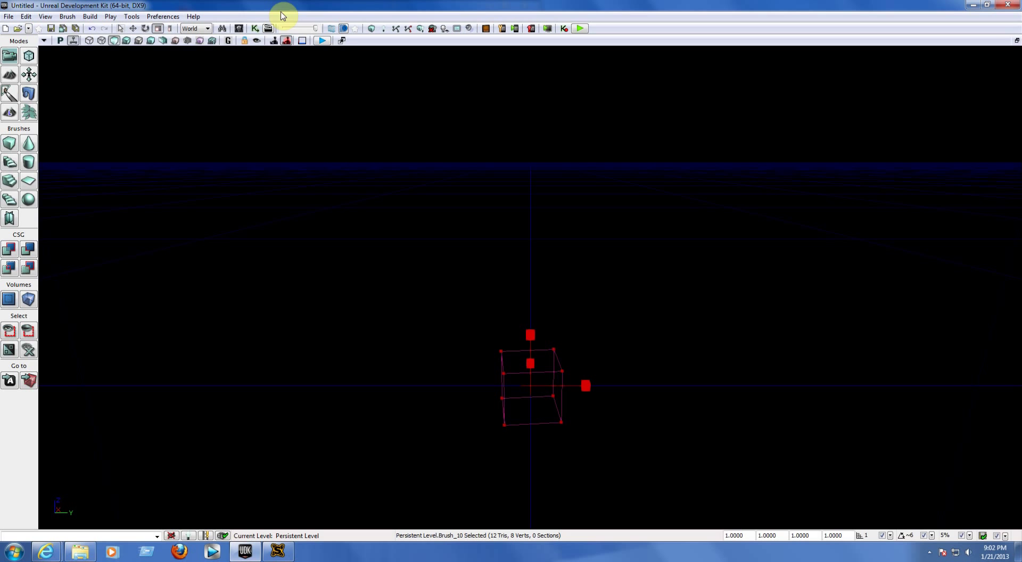
{"action": "left_click", "coordinate": [239, 29]}
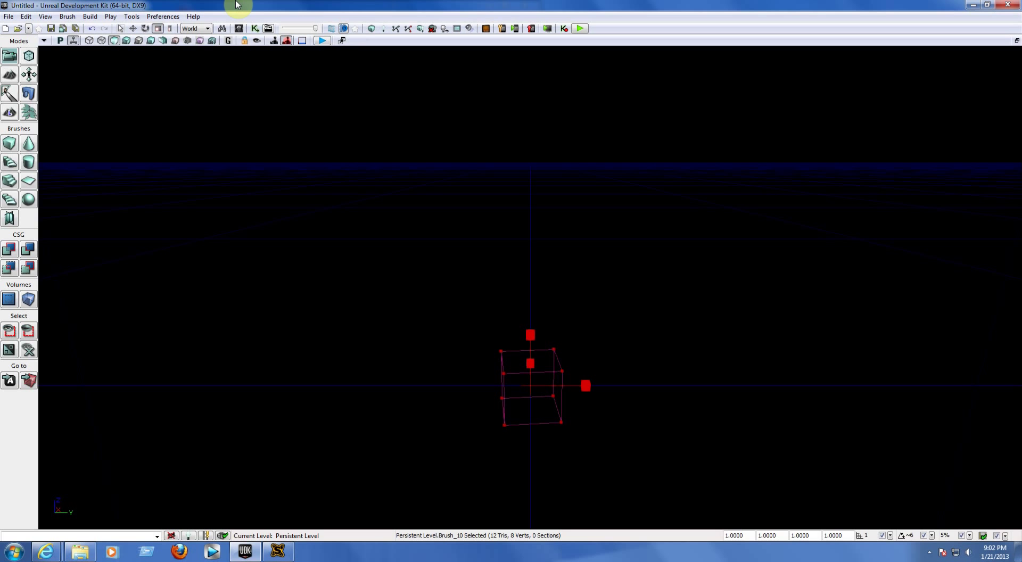
Step: Create a new map from the Blank Map template
{"action": "left_click", "coordinate": [6, 30]}
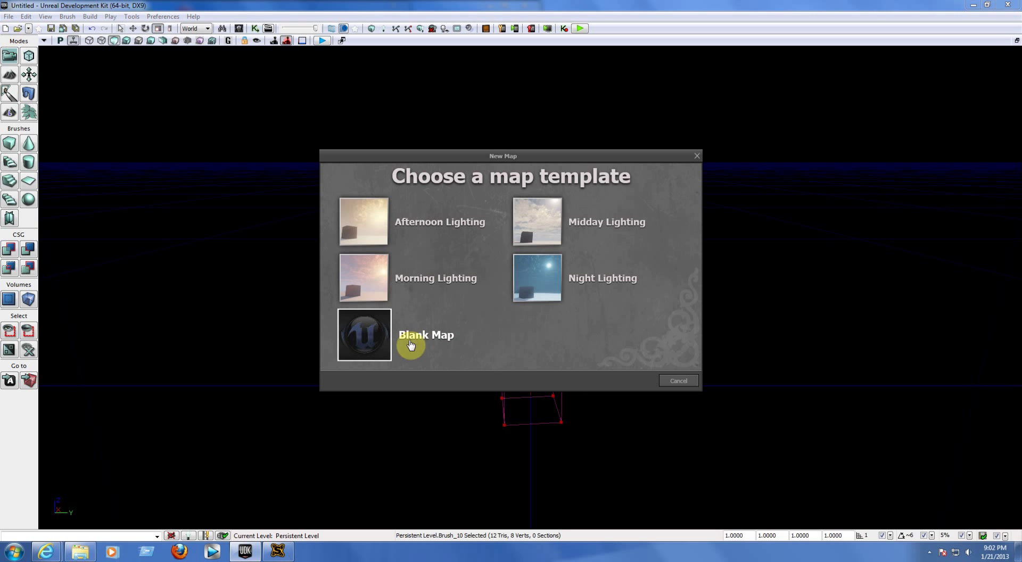
{"action": "left_click", "coordinate": [430, 341]}
{"action": "left_click", "coordinate": [537, 365]}
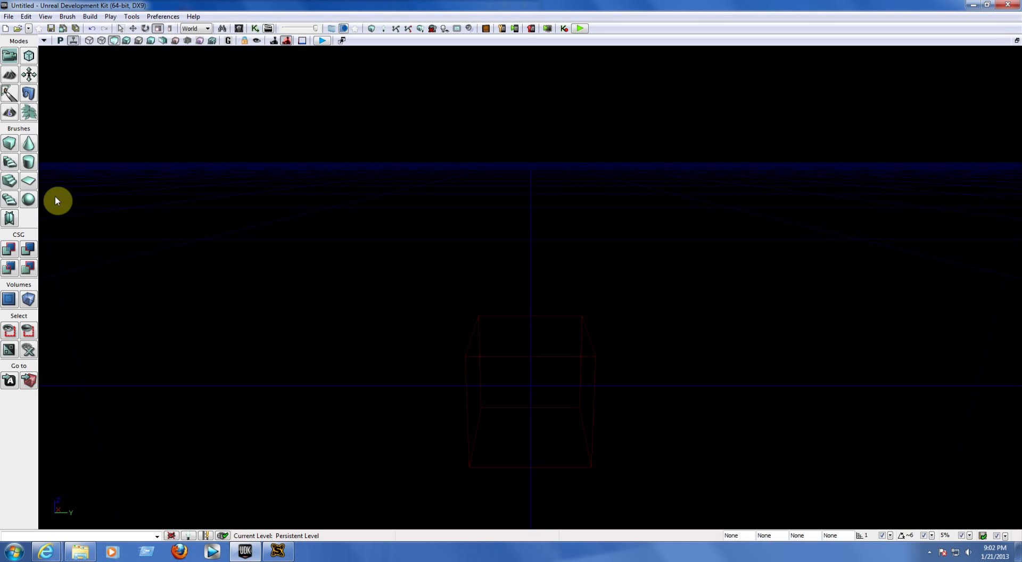
Step: Open the Cube brush builder's properties and set both X and Y to 1024
{"action": "left_click", "coordinate": [7, 148]}
{"action": "right_click", "coordinate": [7, 148]}
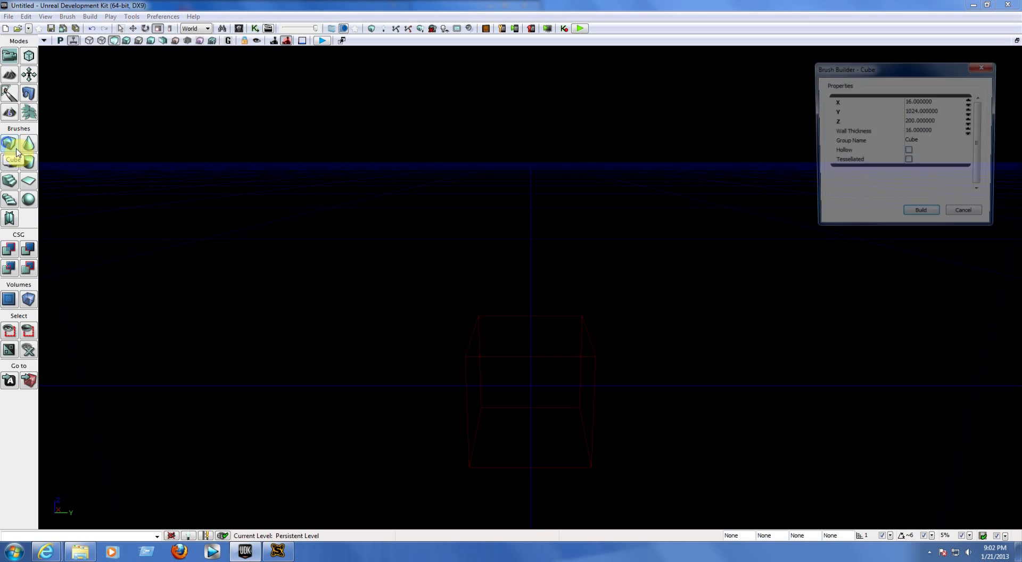
{"action": "left_click", "coordinate": [910, 102]}
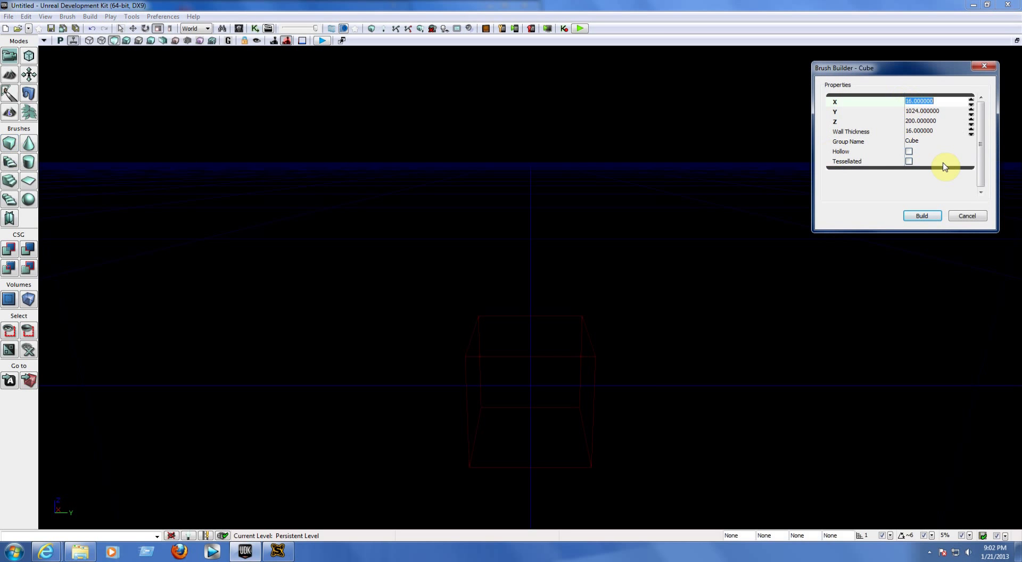
{"action": "type", "text": "1024"}
{"action": "key", "text": "Return"}
{"action": "key", "text": "Tab"}
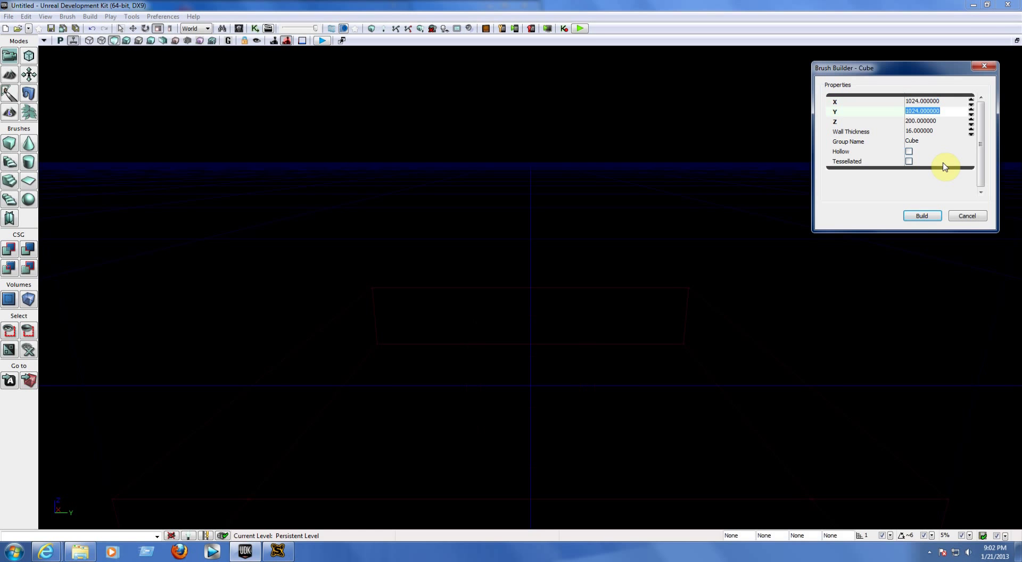
{"action": "type", "text": "1024"}
{"action": "key", "text": "Return"}
Step: Set the cube's Z and wall thickness to 16, build the brush and close the brush builder
{"action": "key", "text": "Tab"}
{"action": "type", "text": "16"}
{"action": "key", "text": "Return"}
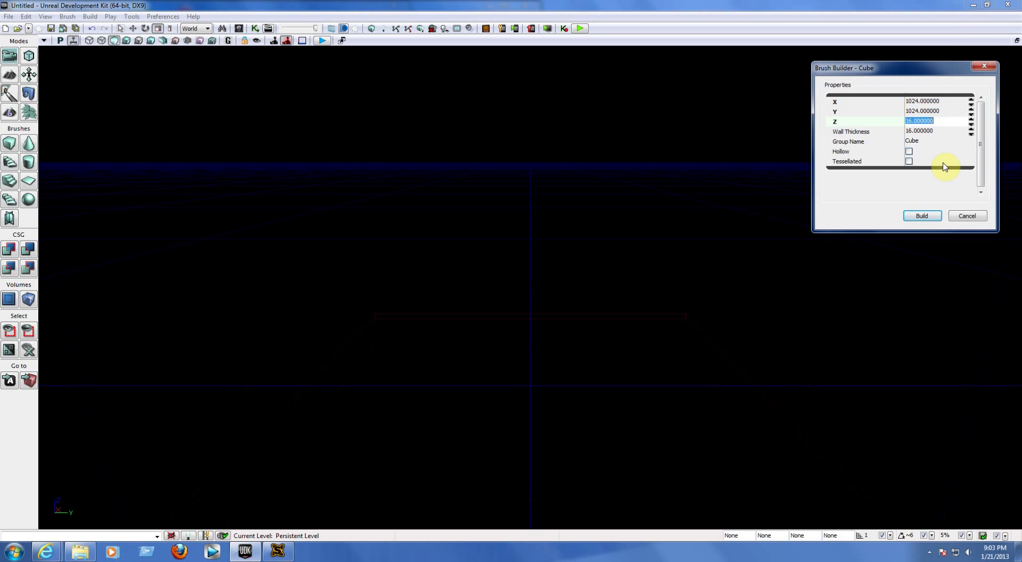
{"action": "key", "text": "Tab"}
{"action": "type", "text": "16"}
{"action": "key", "text": "Return"}
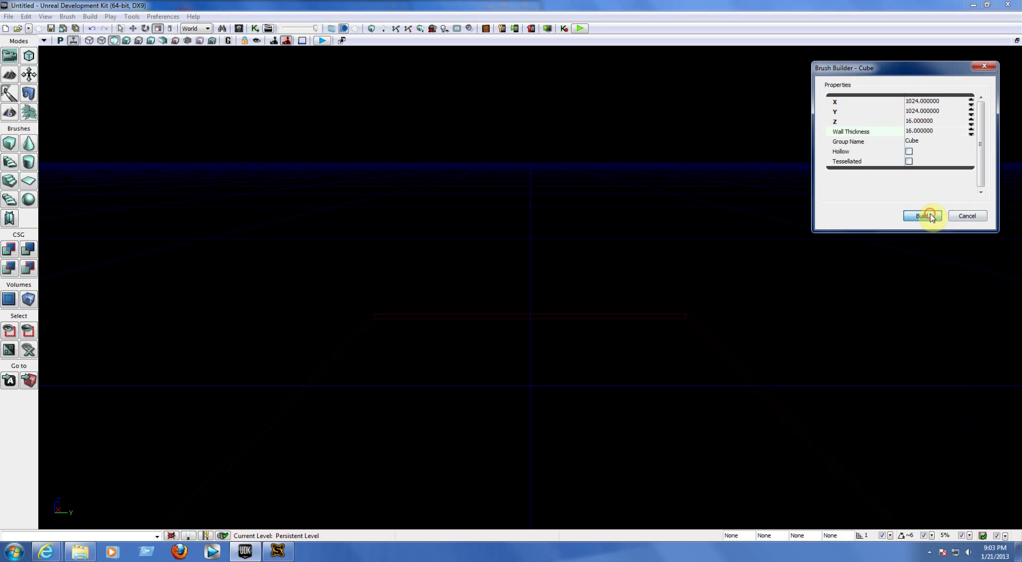
{"action": "left_click", "coordinate": [978, 65]}
Step: Add the flat builder brush to the level as the solid floor using CSG Add
{"action": "mouse_move", "coordinate": [891, 163]}
{"action": "right_mouse_down"}
{"action": "mouse_move", "coordinate": [905, 202]}
{"action": "mouse_move", "coordinate": [881, 184]}
{"action": "right_mouse_up"}
{"action": "scroll", "coordinate": [596, 270], "scroll_direction": "up", "scroll_amount": 1}
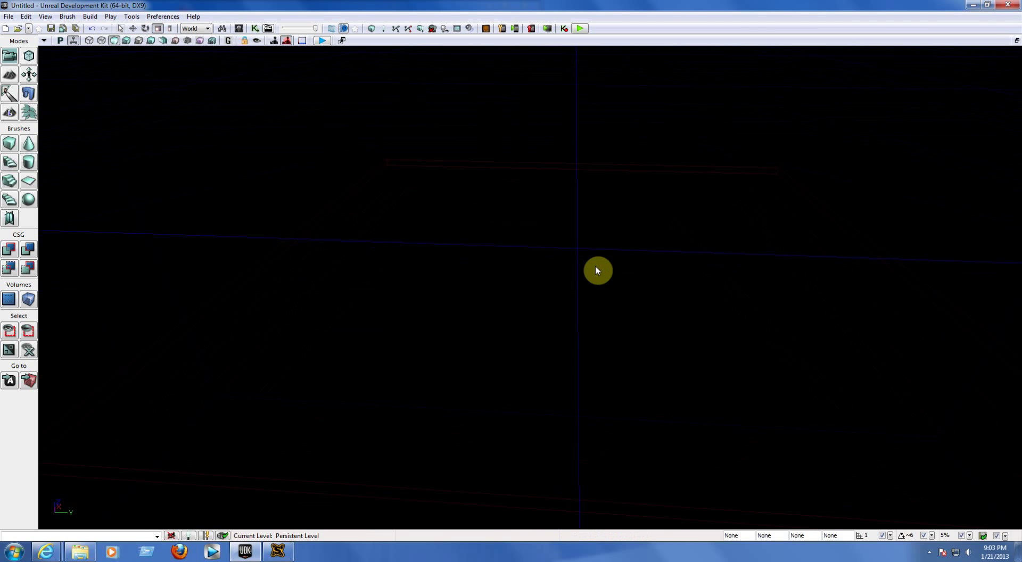
{"action": "mouse_move", "coordinate": [596, 270]}
{"action": "right_mouse_down"}
{"action": "mouse_move", "coordinate": [684, 264]}
{"action": "mouse_move", "coordinate": [601, 262]}
{"action": "mouse_move", "coordinate": [495, 220]}
{"action": "right_mouse_up"}
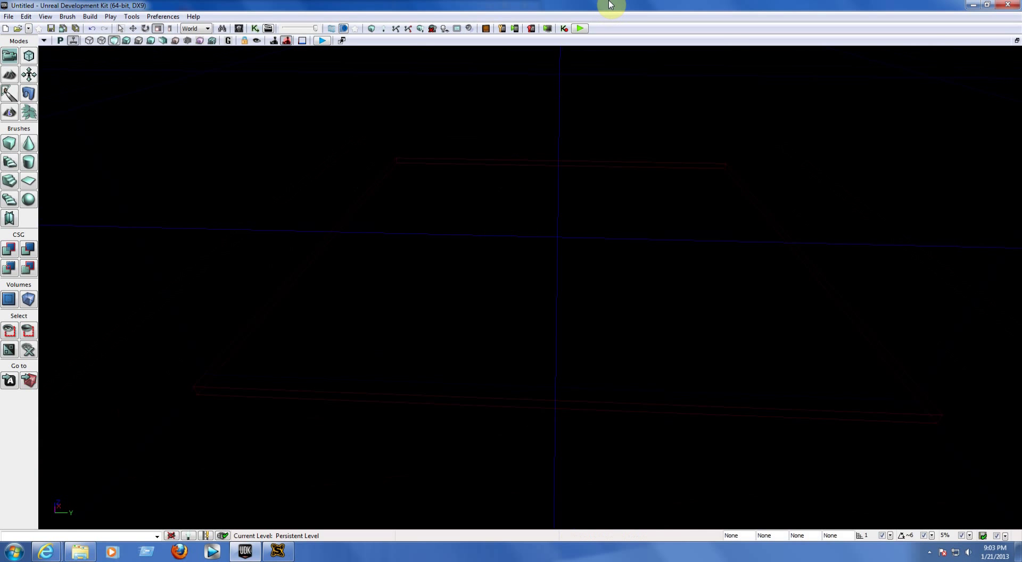
{"action": "left_click", "coordinate": [8, 250]}
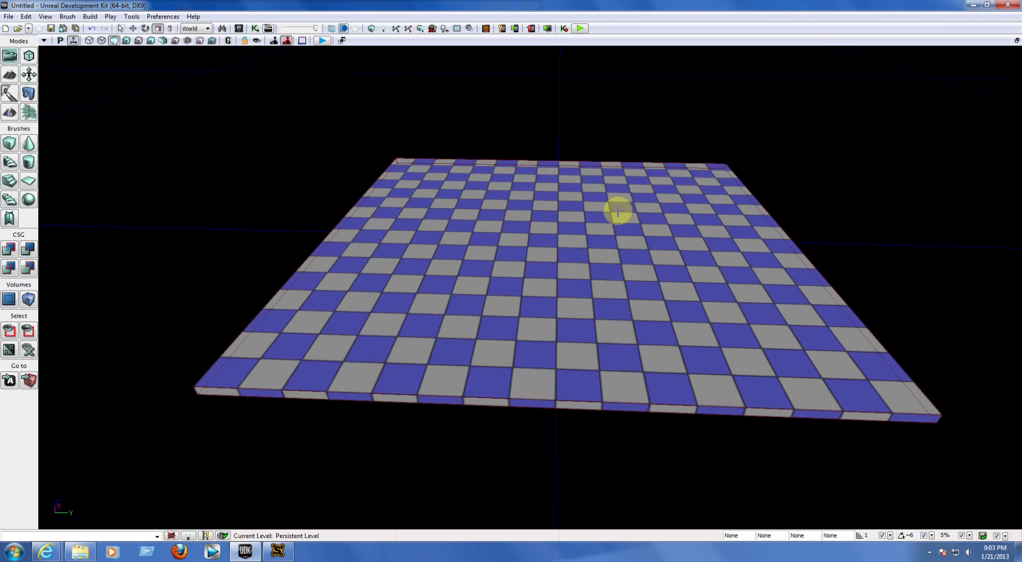
Step: Switch to the four-viewport layout and select the builder brush in the side view for translation
{"action": "left_click", "coordinate": [1015, 41]}
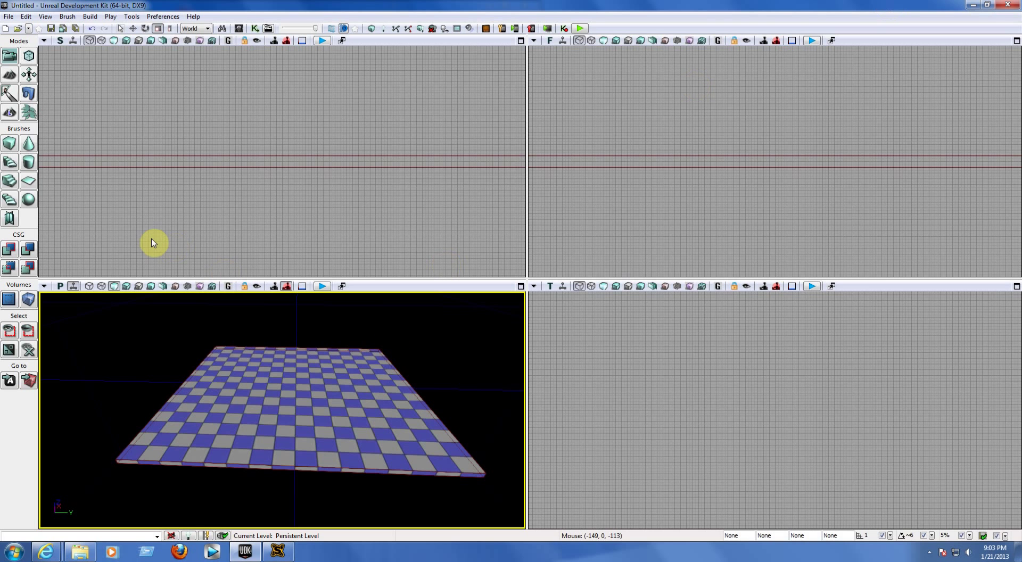
{"action": "left_click", "coordinate": [292, 166]}
{"action": "scroll", "coordinate": [293, 167], "scroll_direction": "up", "scroll_amount": 1}
{"action": "left_click", "coordinate": [133, 29]}
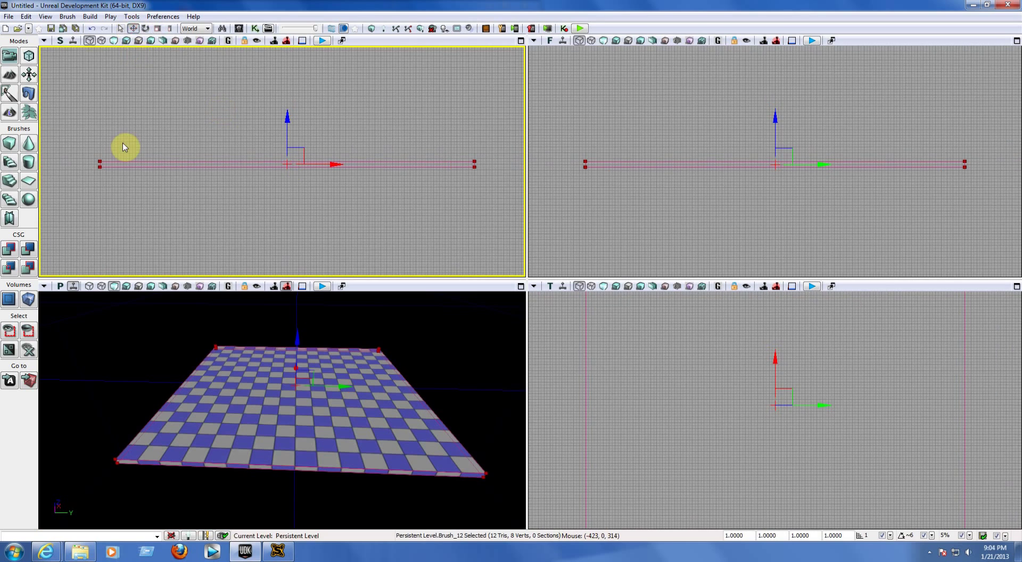
Step: Reopen the Cube brush builder's properties and set X to 16 for a wall
{"action": "right_click", "coordinate": [8, 147]}
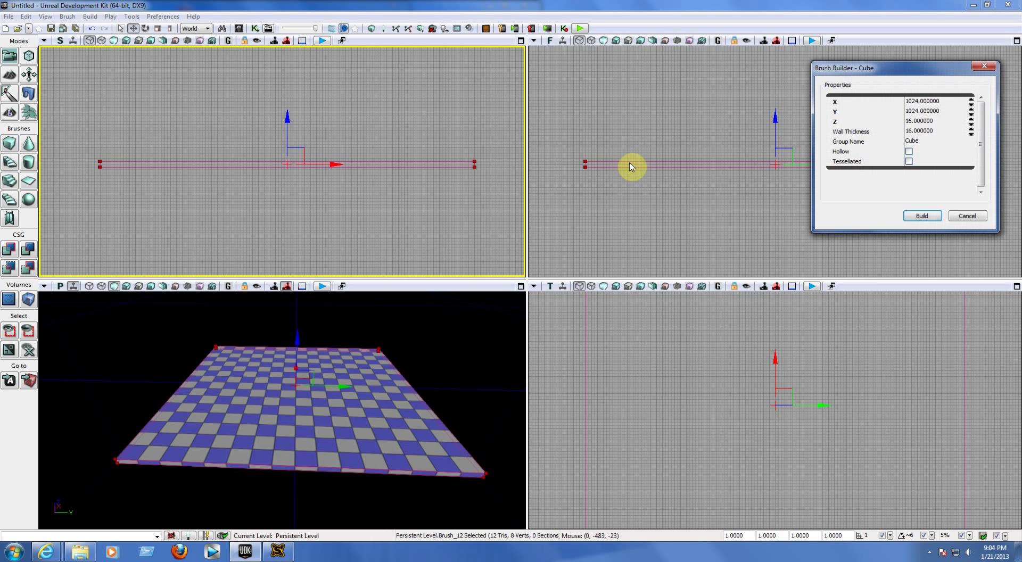
{"action": "left_click", "coordinate": [920, 101]}
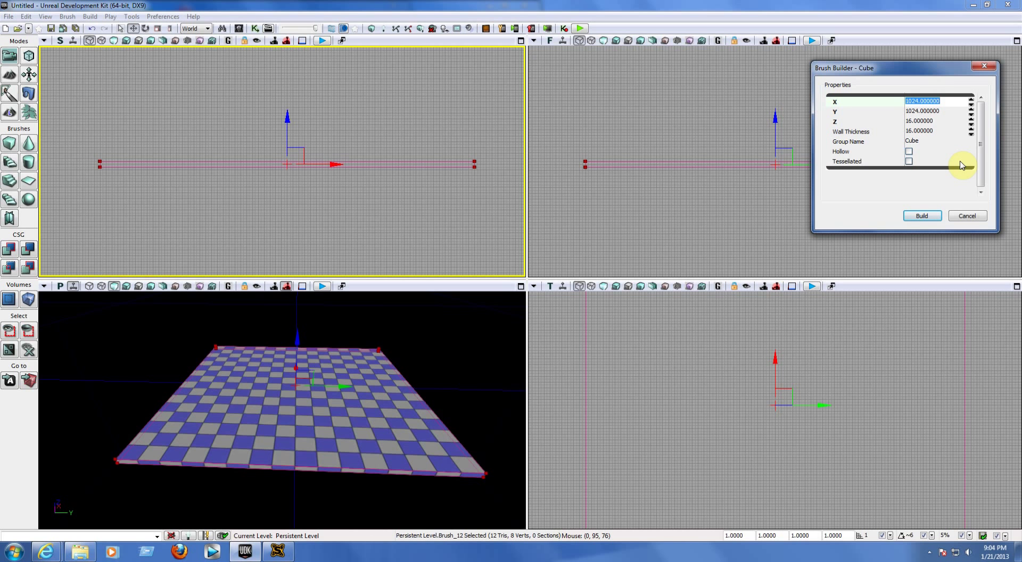
{"action": "type", "text": "200"}
{"action": "key", "text": "Return"}
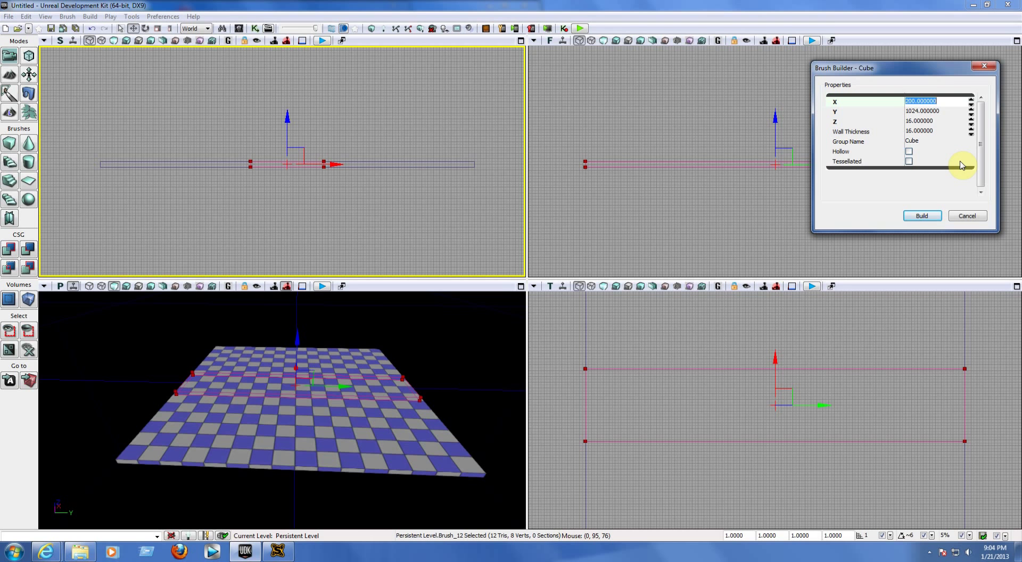
{"action": "type", "text": "16"}
{"action": "key", "text": "Return"}
Step: Set the wall brush's Y to 1024 and Z to 200, build it and close the brush builder
{"action": "key", "text": "Tab"}
{"action": "type", "text": "2"}
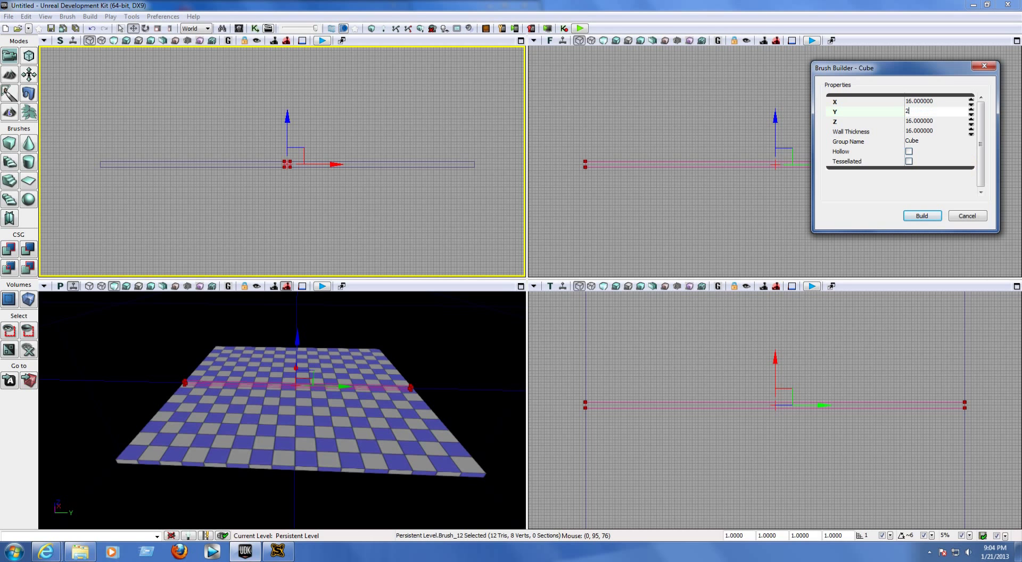
{"action": "type", "text": "00"}
{"action": "key", "text": "Return"}
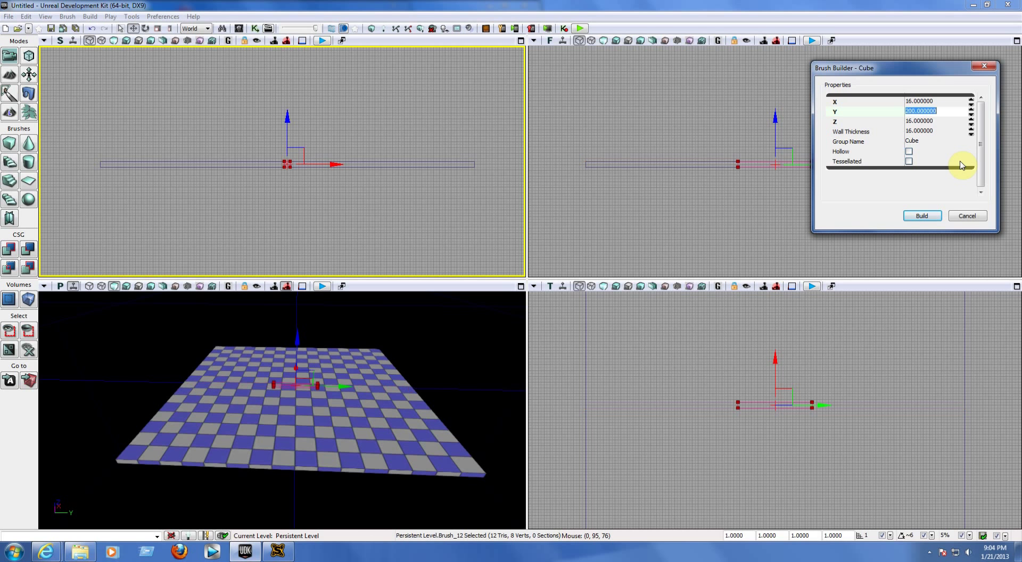
{"action": "type", "text": "1024"}
{"action": "key", "text": "Return"}
{"action": "key", "text": "Tab"}
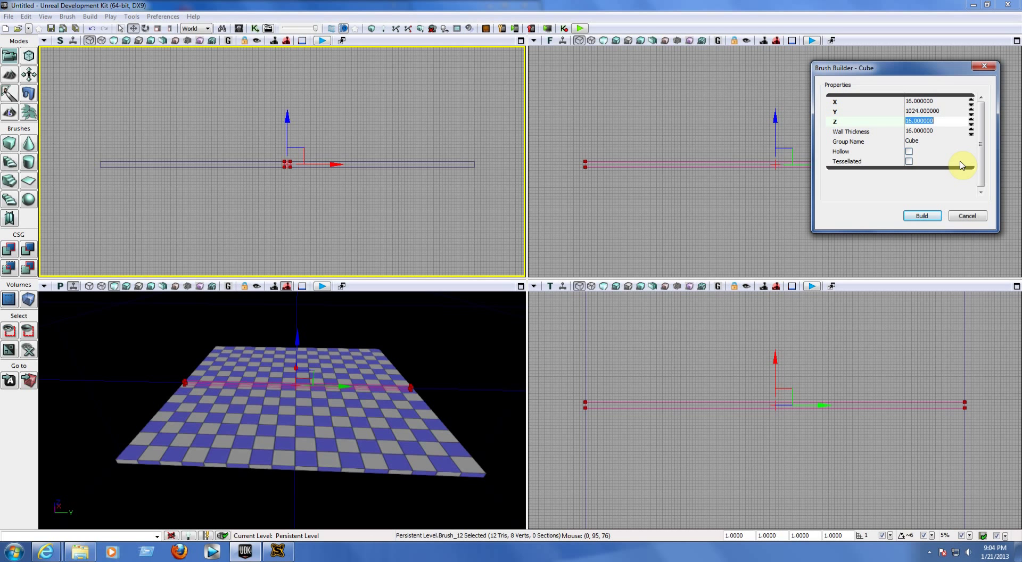
{"action": "type", "text": "200"}
{"action": "key", "text": "Return"}
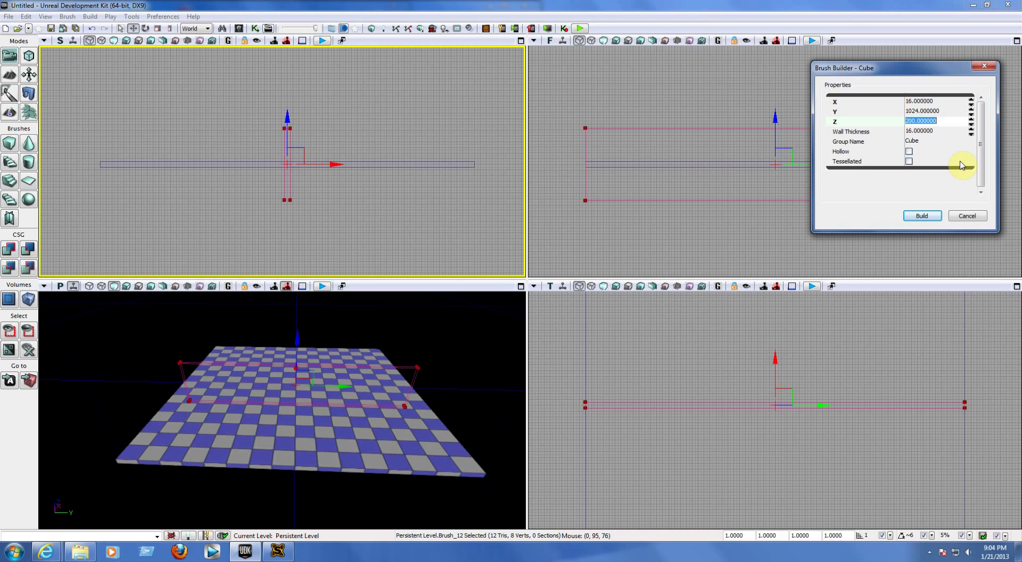
{"action": "left_click", "coordinate": [921, 216]}
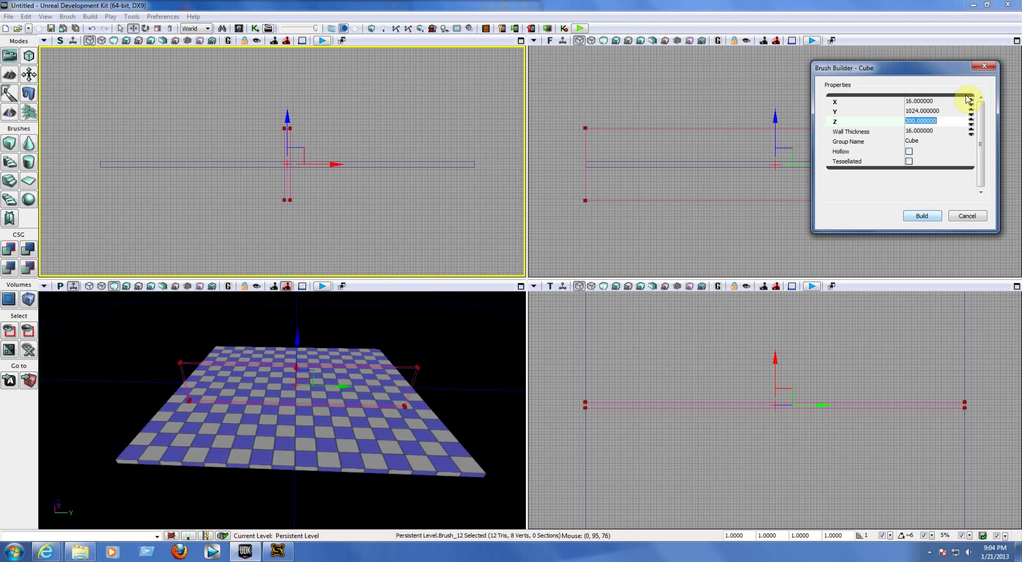
{"action": "left_click", "coordinate": [982, 69]}
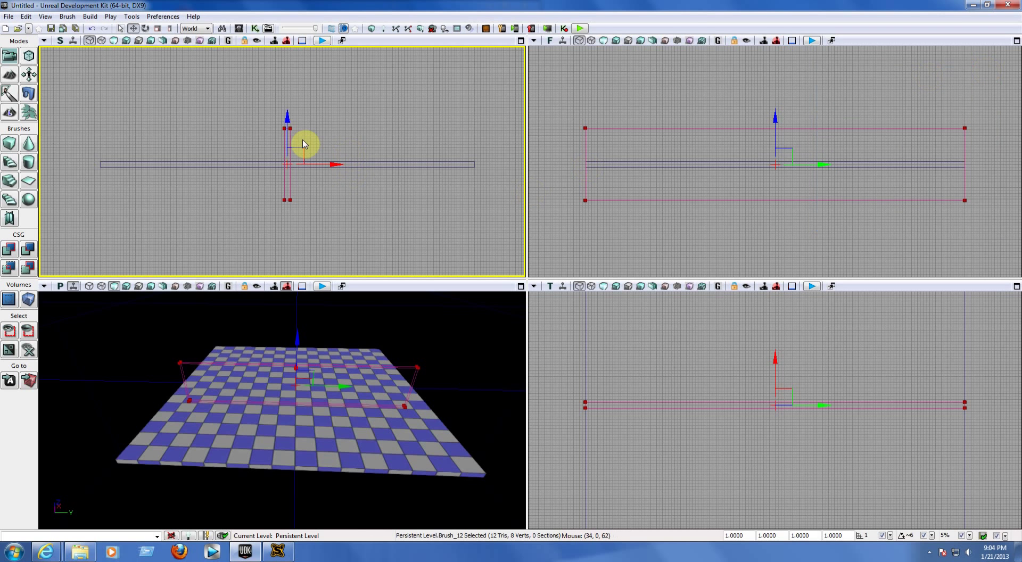
Step: Raise the wall brush about 93 units and add a solid wall with it along each X end of the floor
{"action": "left_click_drag", "start_coordinate": [285, 117], "coordinate": [290, 89]}
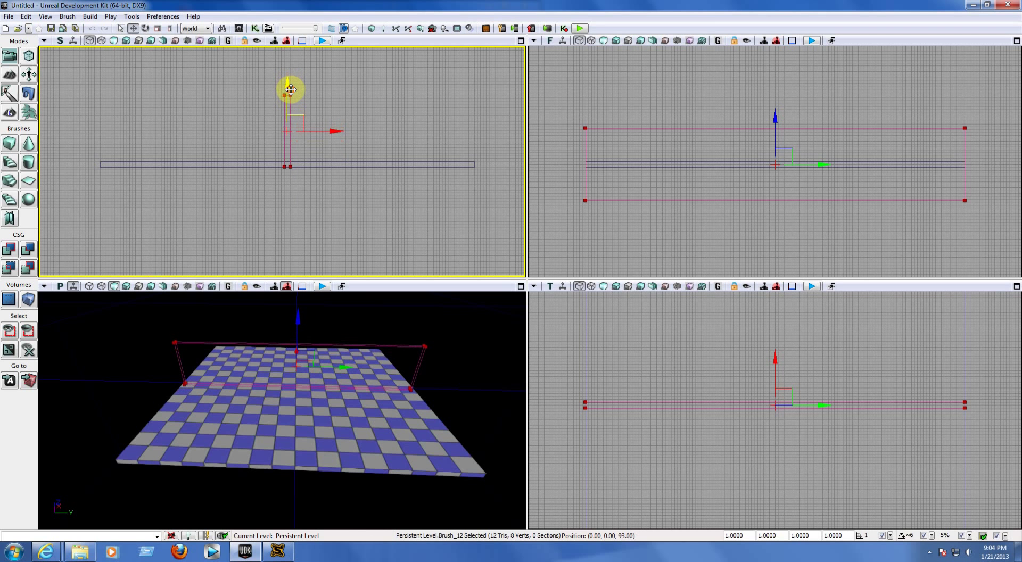
{"action": "mouse_move", "coordinate": [337, 129]}
{"action": "left_mouse_down"}
{"action": "mouse_move", "coordinate": [165, 133]}
{"action": "mouse_move", "coordinate": [143, 143]}
{"action": "left_mouse_up"}
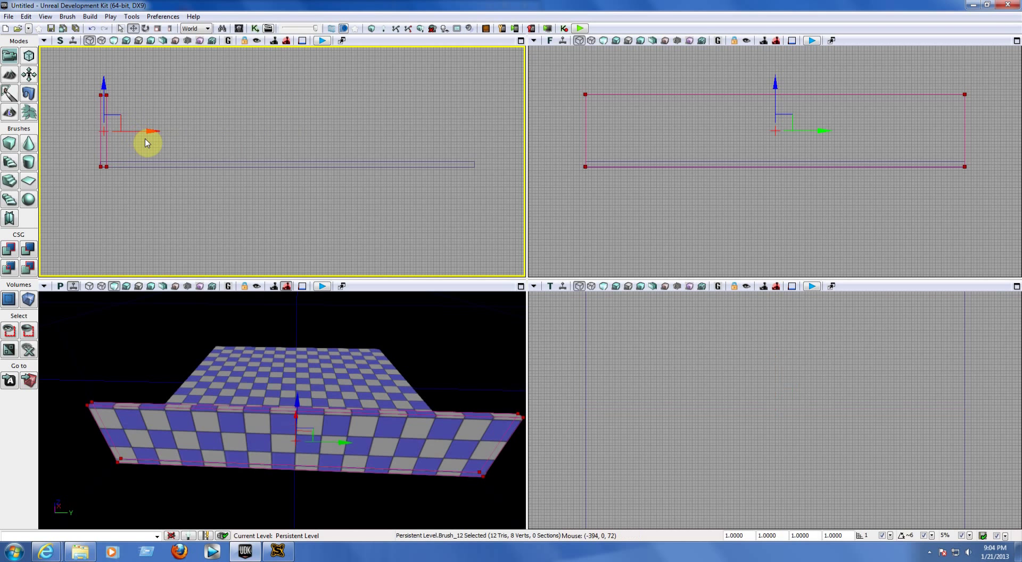
{"action": "left_click_drag", "start_coordinate": [141, 139], "coordinate": [503, 146]}
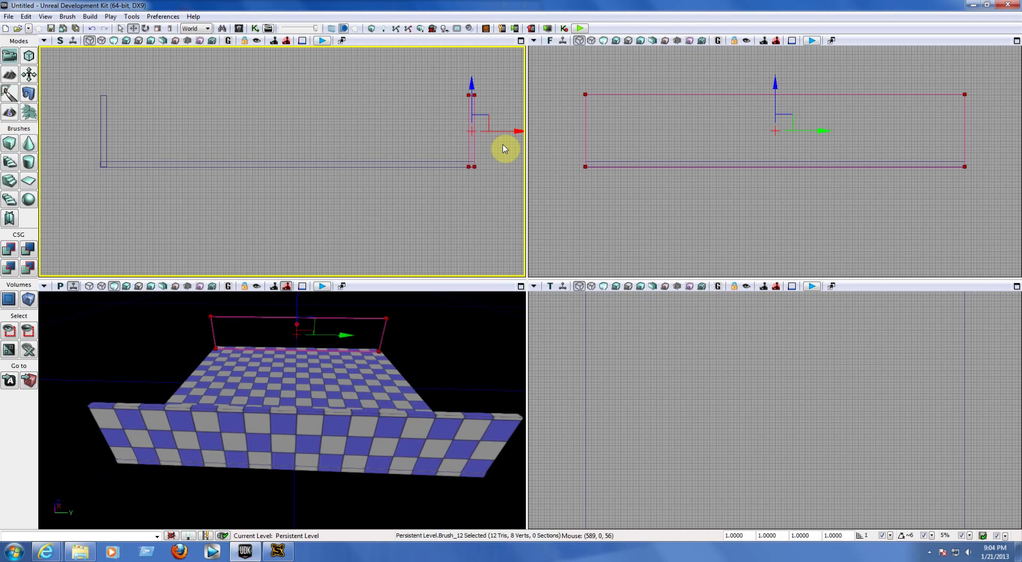
{"action": "key", "text": "ctrl+a"}
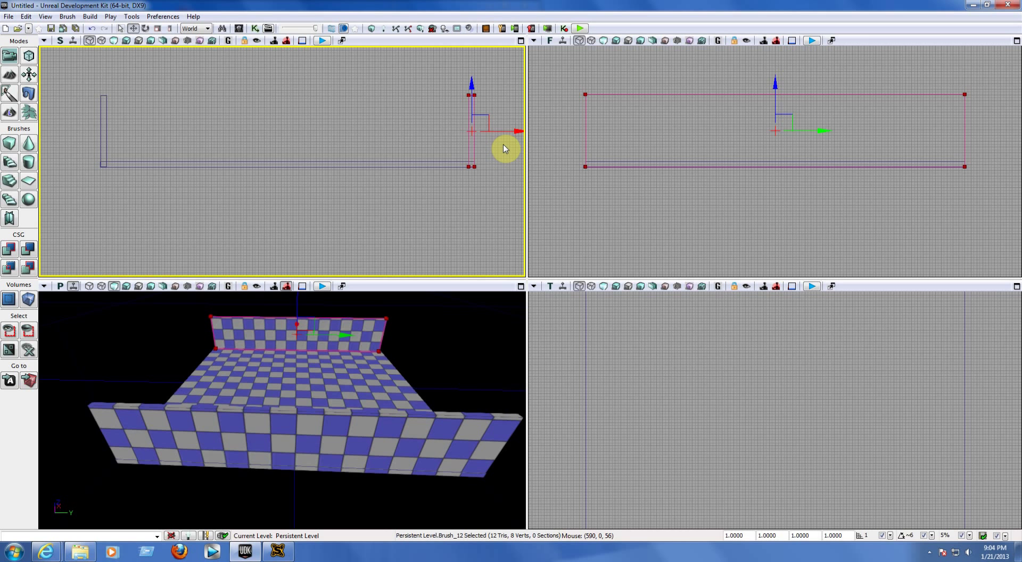
Step: Move the wall brush back to the middle of the floor and rotate it 90 degrees about the vertical axis
{"action": "left_click_drag", "start_coordinate": [511, 132], "coordinate": [317, 142]}
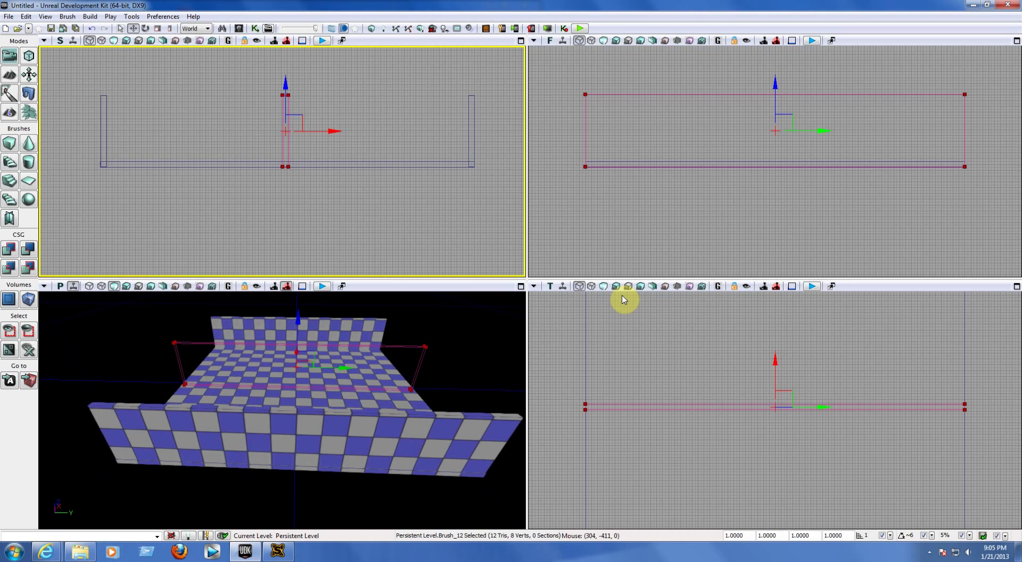
{"action": "left_click", "coordinate": [142, 30]}
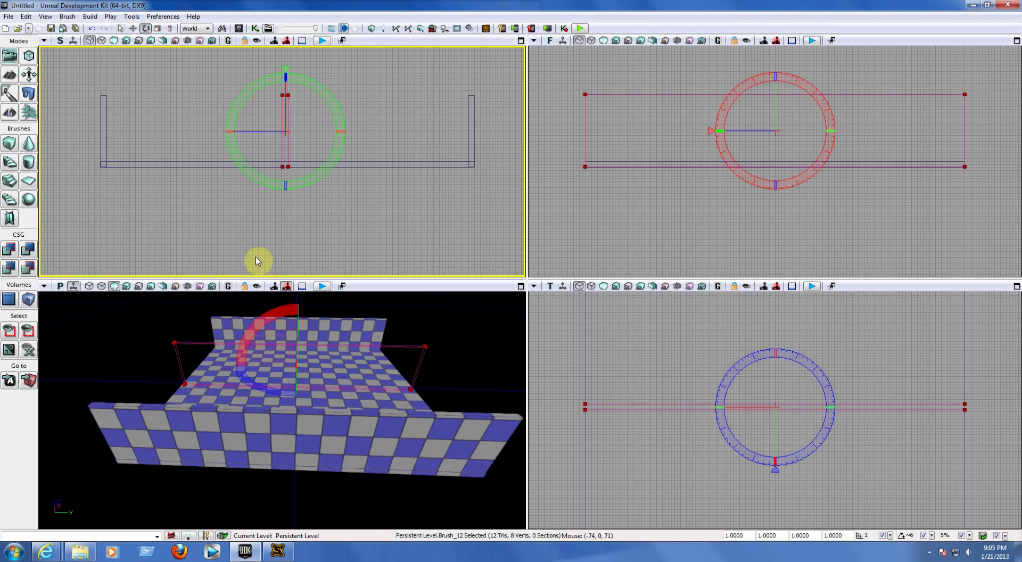
{"action": "left_click_drag", "start_coordinate": [251, 363], "coordinate": [287, 366]}
{"action": "mouse_move", "coordinate": [239, 402]}
{"action": "left_mouse_down"}
{"action": "mouse_move", "coordinate": [217, 368]}
{"action": "mouse_move", "coordinate": [247, 366]}
{"action": "left_mouse_up"}
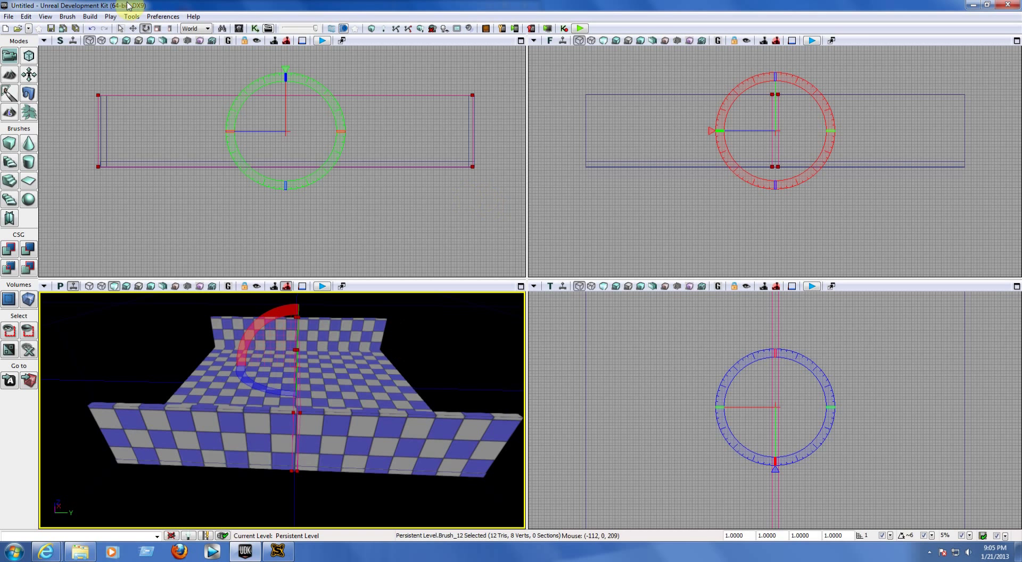
Step: Move the rotated wall brush to each Y end of the floor and add a solid wall there to close the room
{"action": "left_click", "coordinate": [132, 28]}
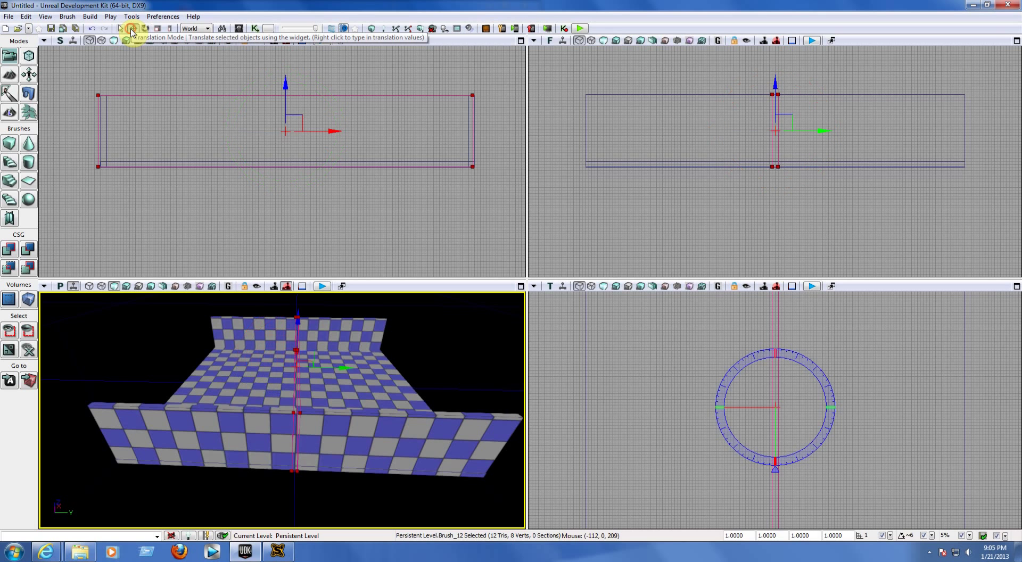
{"action": "left_click_drag", "start_coordinate": [342, 365], "coordinate": [380, 368]}
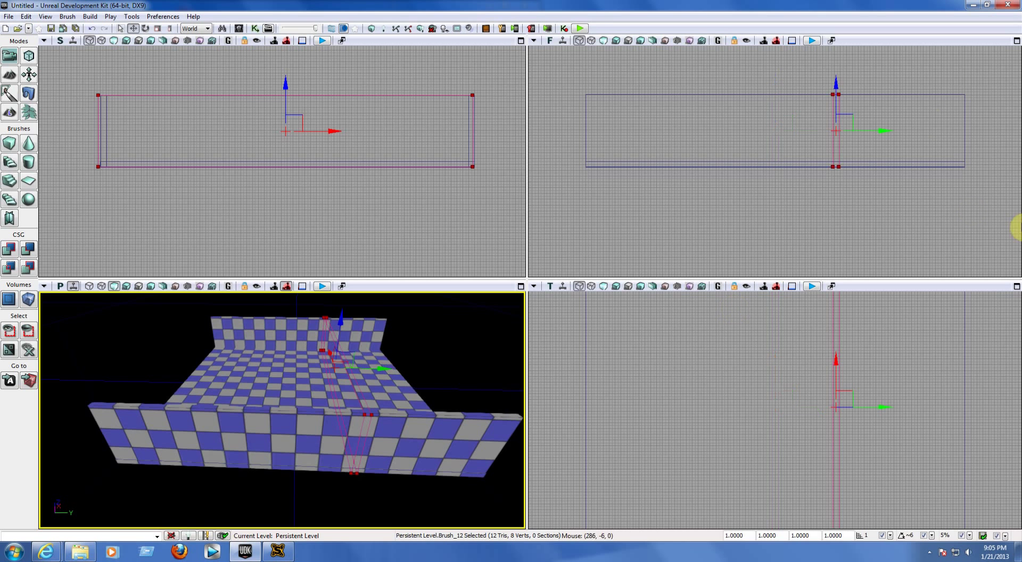
{"action": "mouse_move", "coordinate": [876, 130]}
{"action": "left_mouse_down"}
{"action": "mouse_move", "coordinate": [997, 130]}
{"action": "mouse_move", "coordinate": [998, 139]}
{"action": "left_mouse_up"}
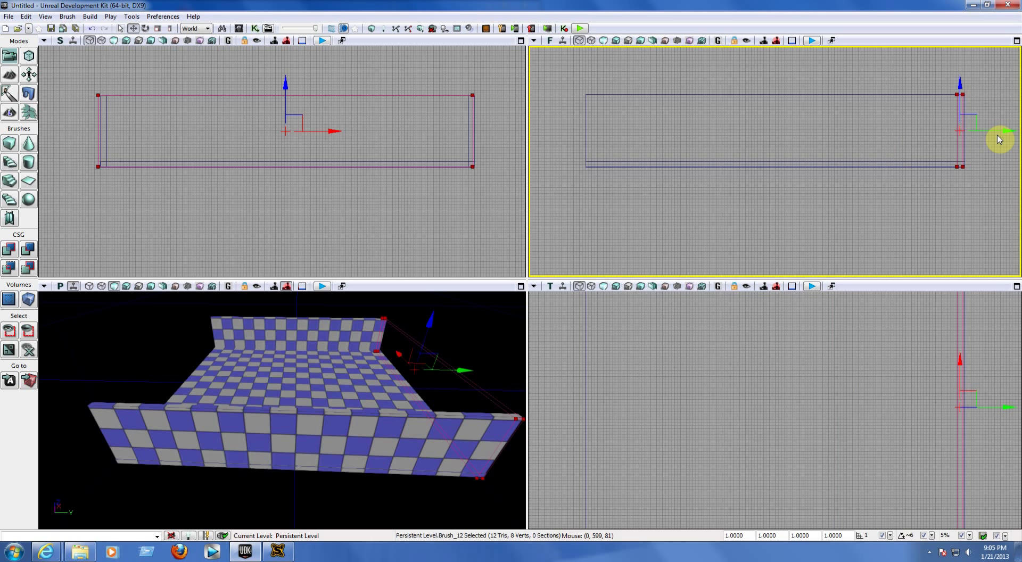
{"action": "left_click_drag", "start_coordinate": [995, 130], "coordinate": [608, 154]}
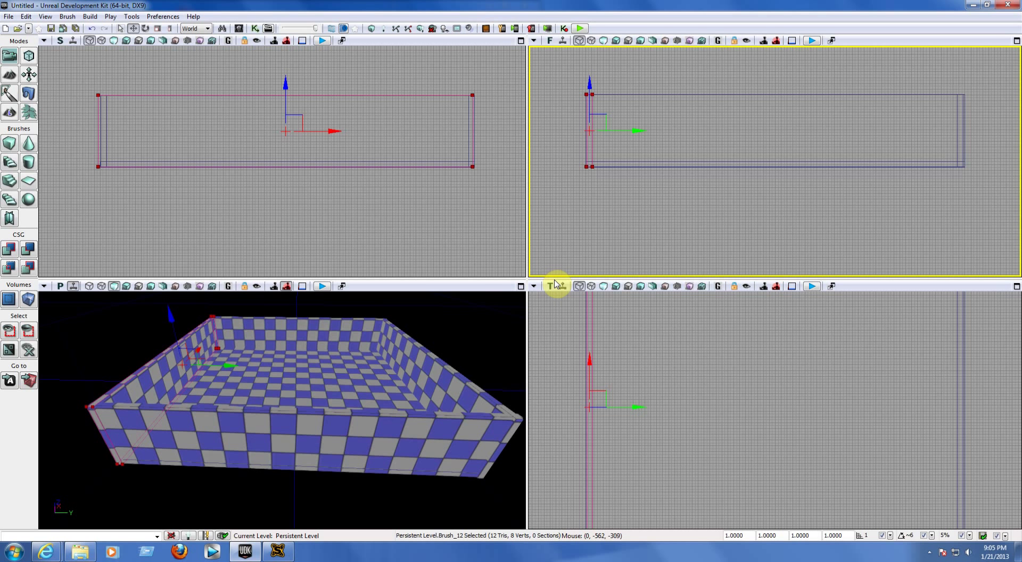
Step: Maximize the perspective viewport and view the whole room from above one corner
{"action": "left_click", "coordinate": [521, 286]}
{"action": "left_click_drag", "start_coordinate": [608, 168], "coordinate": [608, 149]}
{"action": "right_click_drag", "start_coordinate": [607, 149], "coordinate": [490, 165]}
{"action": "mouse_move", "coordinate": [610, 174]}
{"action": "right_mouse_down"}
{"action": "mouse_move", "coordinate": [639, 151]}
{"action": "mouse_move", "coordinate": [610, 173]}
{"action": "right_mouse_up"}
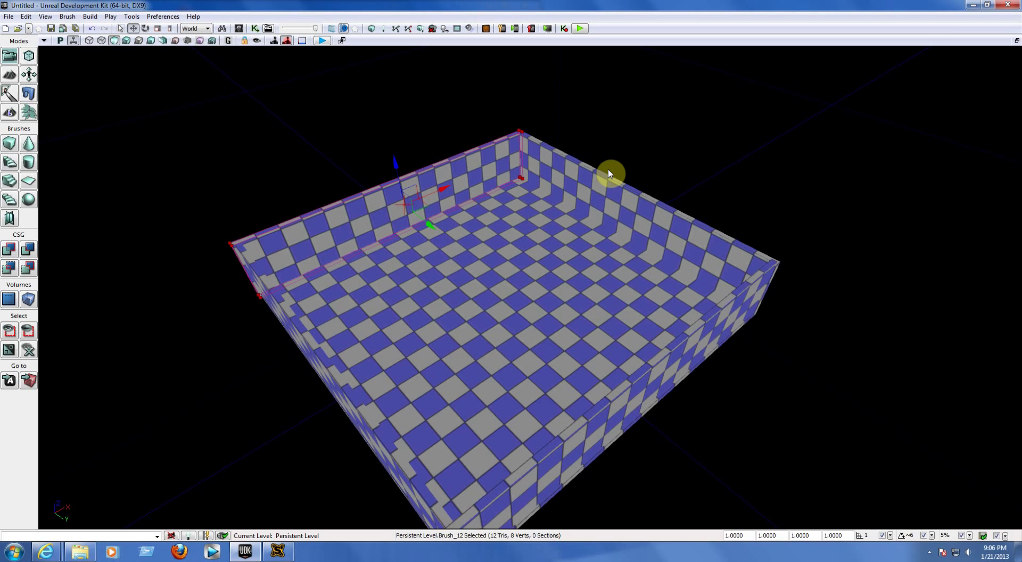
Step: Apply the M_HU_Floors_BSP_Gray_Tiles material from the Content Browser to the inner faces of the room's walls
{"action": "left_click", "coordinate": [238, 30]}
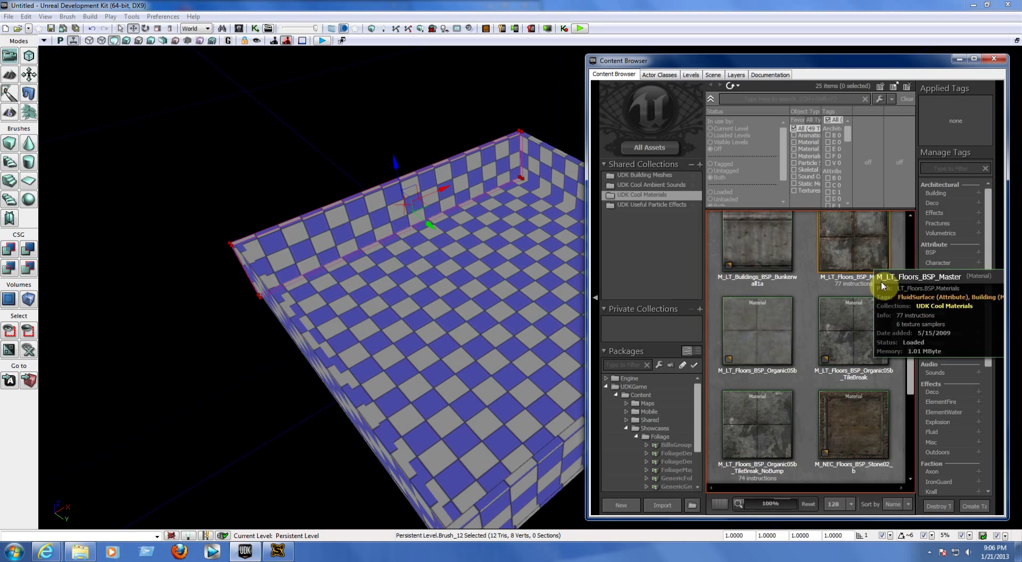
{"action": "left_click_drag", "start_coordinate": [912, 356], "coordinate": [933, 286]}
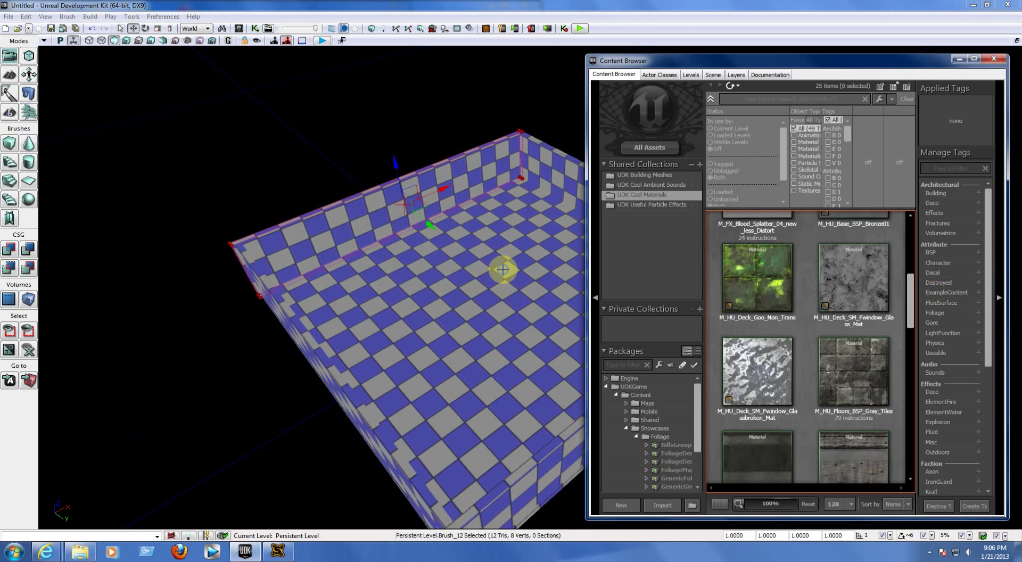
{"action": "right_click_drag", "start_coordinate": [501, 269], "coordinate": [548, 260]}
{"action": "left_click_drag", "start_coordinate": [527, 270], "coordinate": [538, 269]}
{"action": "left_click_drag", "start_coordinate": [838, 362], "coordinate": [480, 235]}
{"action": "left_click_drag", "start_coordinate": [825, 366], "coordinate": [323, 237]}
{"action": "right_click_drag", "start_coordinate": [506, 335], "coordinate": [451, 288]}
{"action": "left_click_drag", "start_coordinate": [848, 384], "coordinate": [385, 128]}
Step: Apply the M_LT_Floors_BSP_Organic05b_TileBreak material to the floor and close the Content Browser
{"action": "right_click_drag", "start_coordinate": [468, 84], "coordinate": [475, 126]}
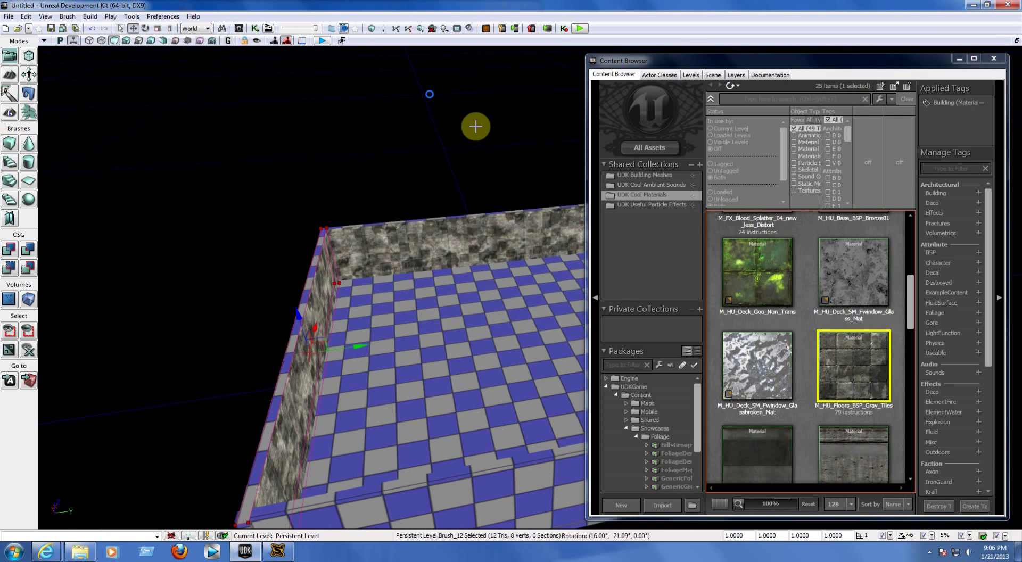
{"action": "left_click_drag", "start_coordinate": [912, 297], "coordinate": [534, 369]}
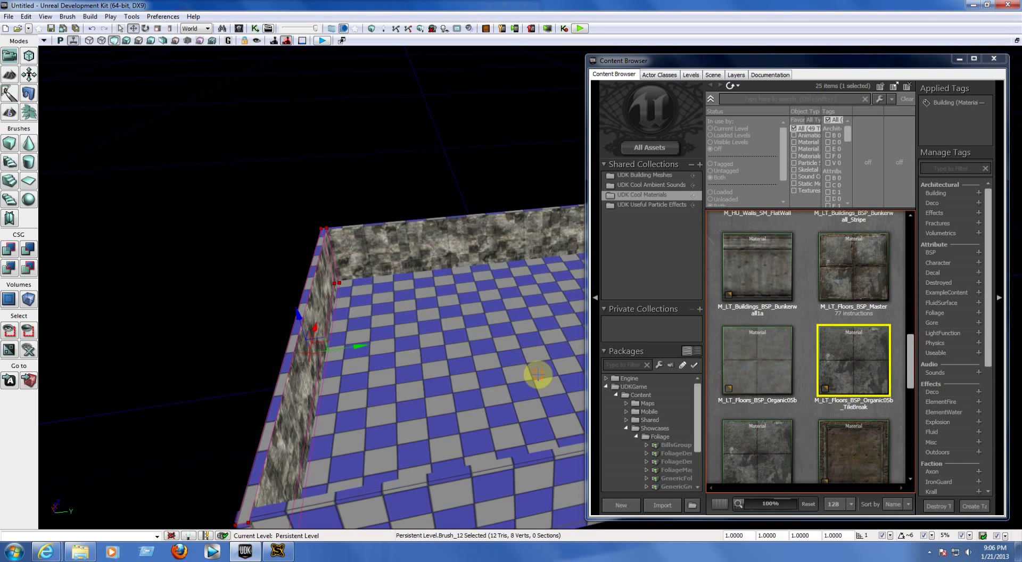
{"action": "left_click", "coordinate": [993, 58]}
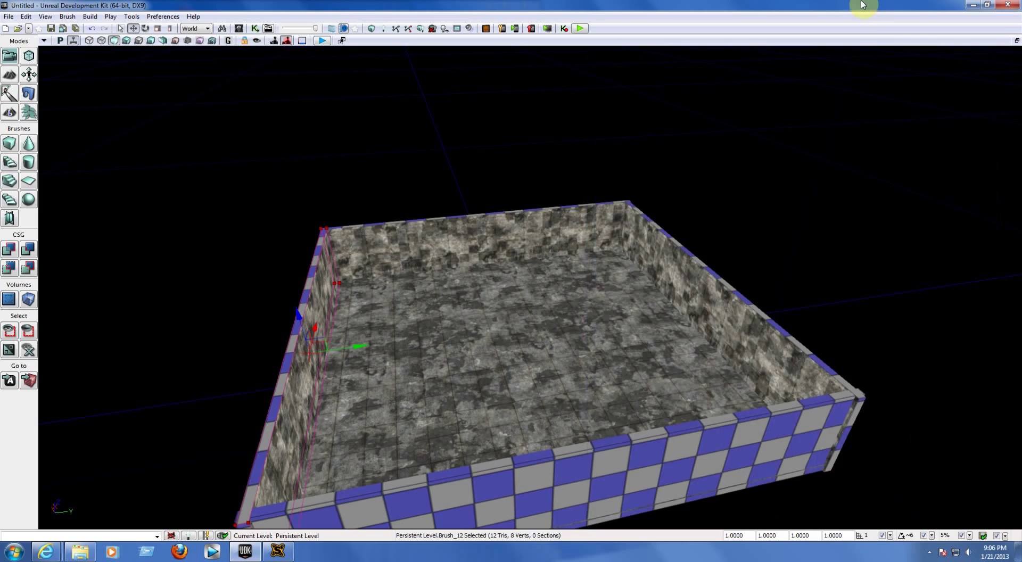
Step: Examine the textured floor and walls from several sides of the room
{"action": "right_click_drag", "start_coordinate": [816, 70], "coordinate": [945, 120]}
{"action": "right_click_drag", "start_coordinate": [415, 346], "coordinate": [367, 344]}
{"action": "right_click_drag", "start_coordinate": [944, 188], "coordinate": [948, 185]}
{"action": "key", "text": "Right"}
{"action": "key", "text": "Left"}
{"action": "key", "text": "Down"}
{"action": "key", "text": "Up"}
{"action": "key", "text": "Down"}
{"action": "key", "text": "Right"}
{"action": "key", "text": "Left"}
{"action": "key", "text": "Right"}
{"action": "key", "text": "Left"}
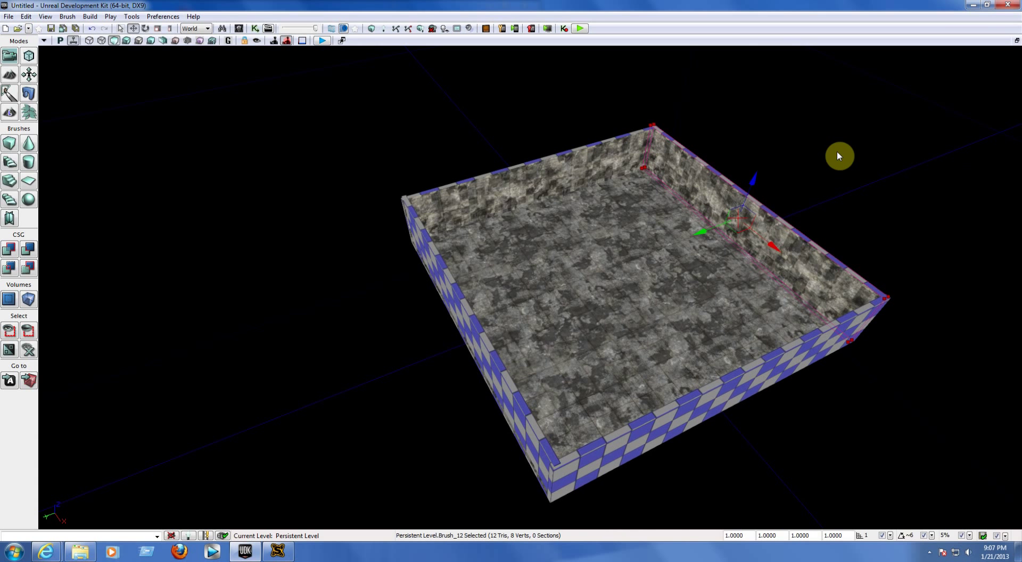
{"action": "mouse_move", "coordinate": [719, 255]}
{"action": "right_mouse_down"}
{"action": "mouse_move", "coordinate": [862, 234]}
{"action": "mouse_move", "coordinate": [670, 217]}
{"action": "mouse_move", "coordinate": [574, 223]}
{"action": "mouse_move", "coordinate": [708, 314]}
{"action": "mouse_move", "coordinate": [739, 159]}
{"action": "mouse_move", "coordinate": [750, 325]}
{"action": "mouse_move", "coordinate": [721, 259]}
{"action": "right_mouse_up"}
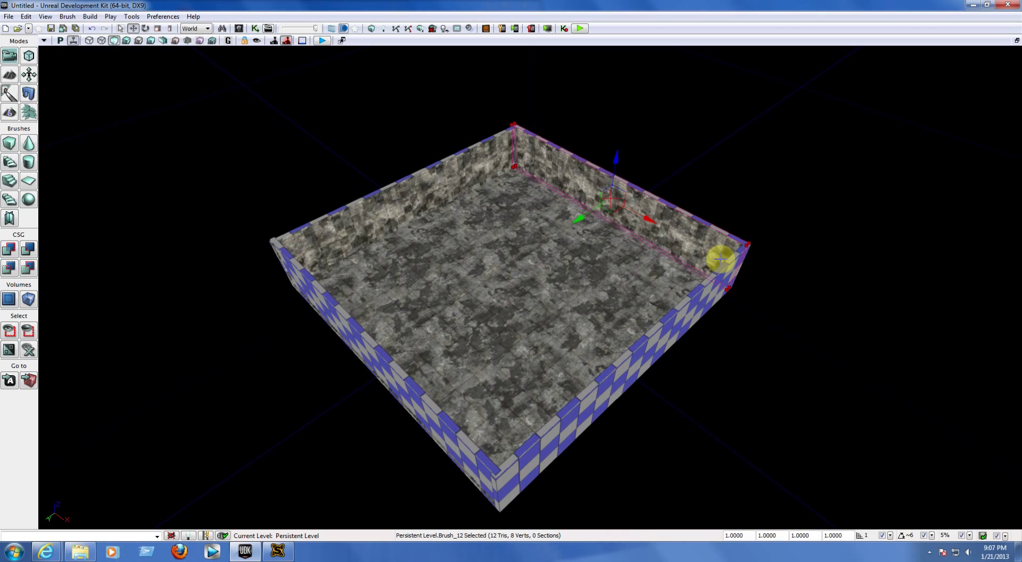
{"action": "right_click_drag", "start_coordinate": [660, 263], "coordinate": [392, 256]}
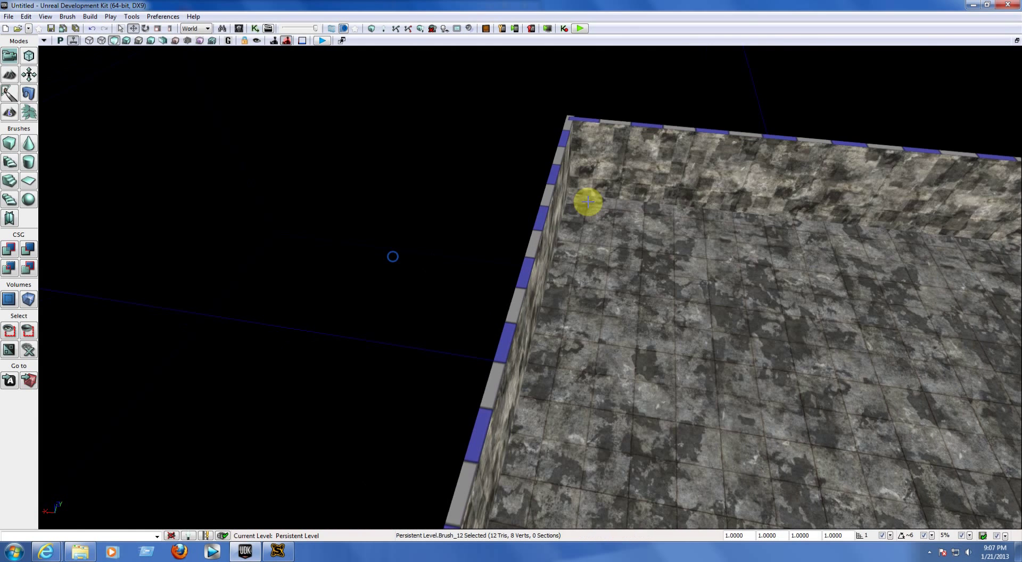
Step: Apply the M_LT_Floors_BSP_Master material to outer wall faces of the room and close the Content Browser
{"action": "left_click", "coordinate": [238, 30]}
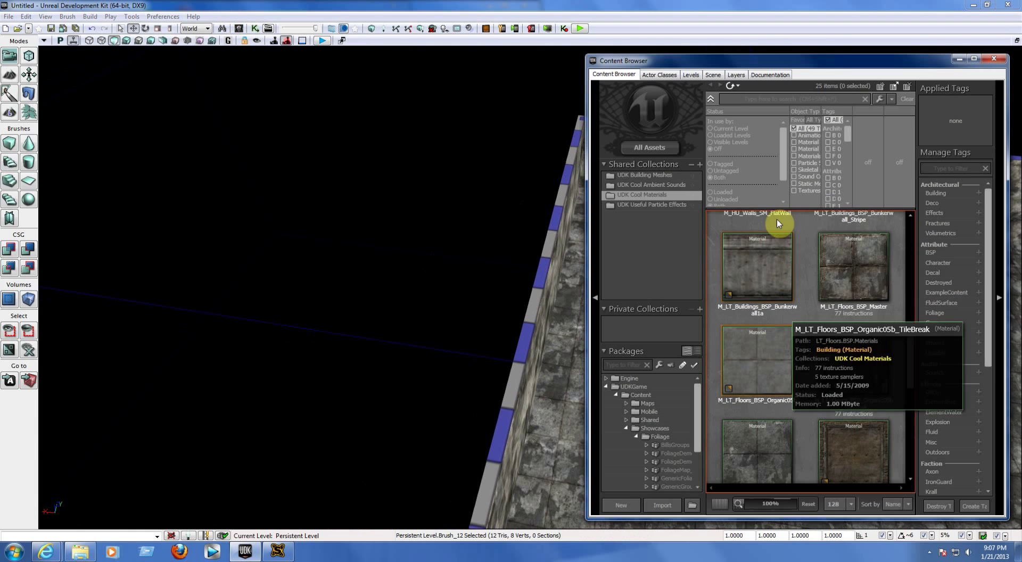
{"action": "left_click_drag", "start_coordinate": [846, 250], "coordinate": [535, 285]}
{"action": "right_click_drag", "start_coordinate": [534, 285], "coordinate": [689, 285]}
{"action": "left_click_drag", "start_coordinate": [848, 263], "coordinate": [401, 375]}
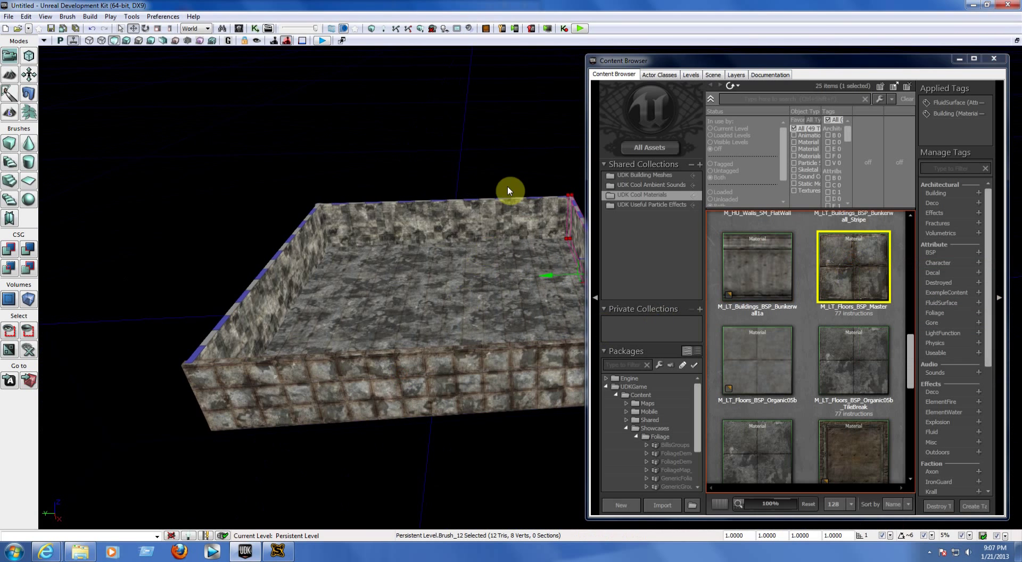
{"action": "left_click", "coordinate": [993, 59]}
Step: Add a point light near the middle of the floor and raise it above the floor
{"action": "mouse_move", "coordinate": [530, 287]}
{"action": "right_mouse_down"}
{"action": "mouse_move", "coordinate": [500, 202]}
{"action": "mouse_move", "coordinate": [426, 319]}
{"action": "mouse_move", "coordinate": [361, 361]}
{"action": "mouse_move", "coordinate": [330, 367]}
{"action": "mouse_move", "coordinate": [452, 287]}
{"action": "mouse_move", "coordinate": [340, 287]}
{"action": "mouse_move", "coordinate": [314, 275]}
{"action": "mouse_move", "coordinate": [341, 224]}
{"action": "mouse_move", "coordinate": [330, 218]}
{"action": "mouse_move", "coordinate": [569, 306]}
{"action": "mouse_move", "coordinate": [542, 298]}
{"action": "right_mouse_up"}
{"action": "right_click_drag", "start_coordinate": [479, 314], "coordinate": [107, 214]}
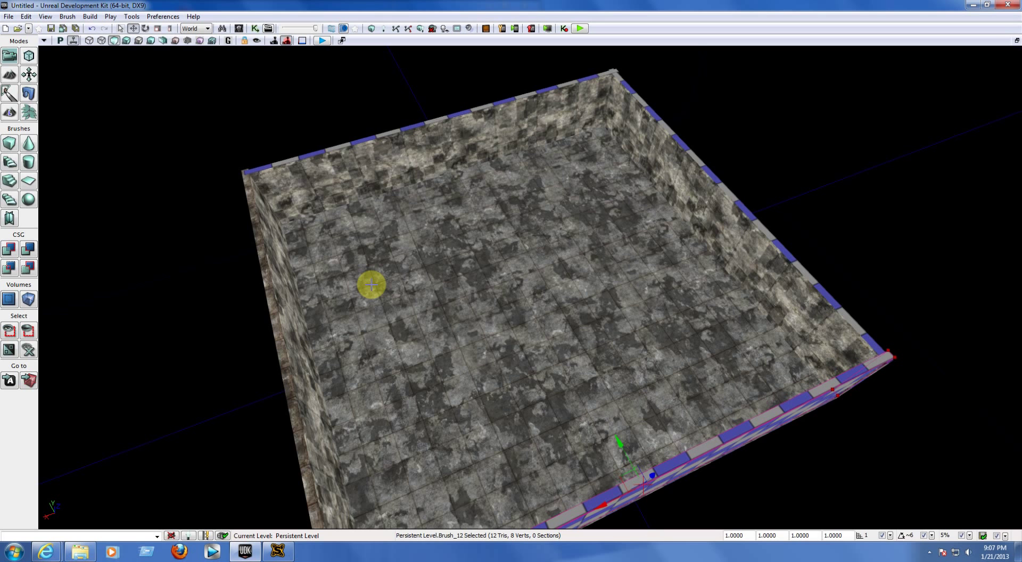
{"action": "right_click", "coordinate": [537, 308]}
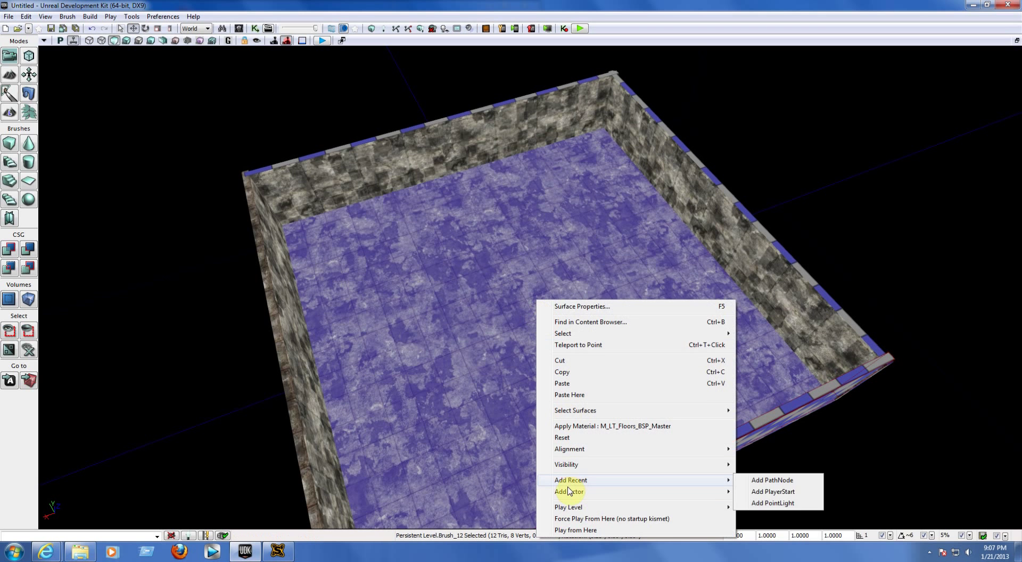
{"action": "mouse_move", "coordinate": [570, 494]}
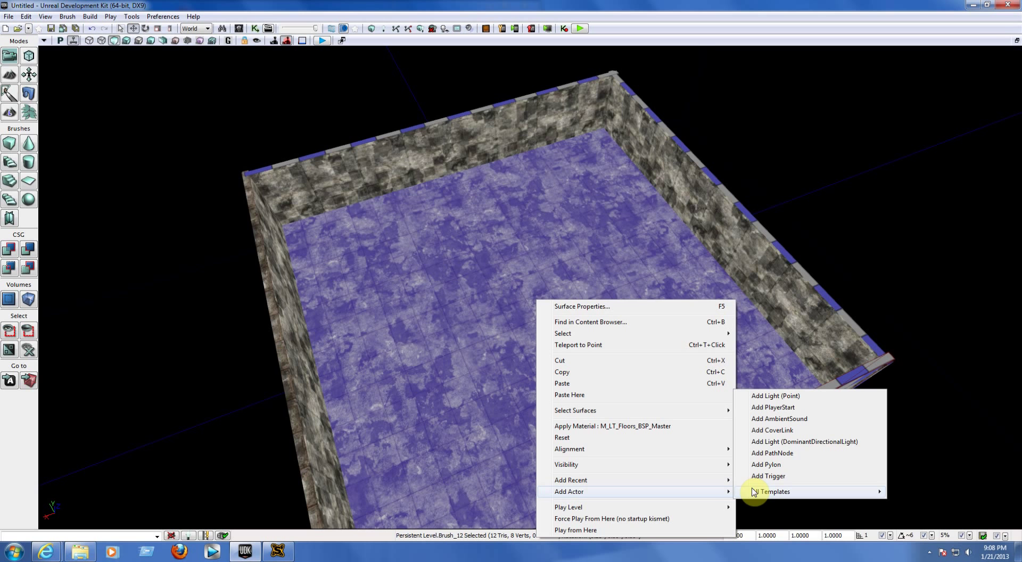
{"action": "left_click", "coordinate": [771, 397]}
{"action": "left_click_drag", "start_coordinate": [535, 287], "coordinate": [533, 166]}
Step: Scale up the point light's radius so that it lights more of the room
{"action": "right_click_drag", "start_coordinate": [735, 333], "coordinate": [705, 213]}
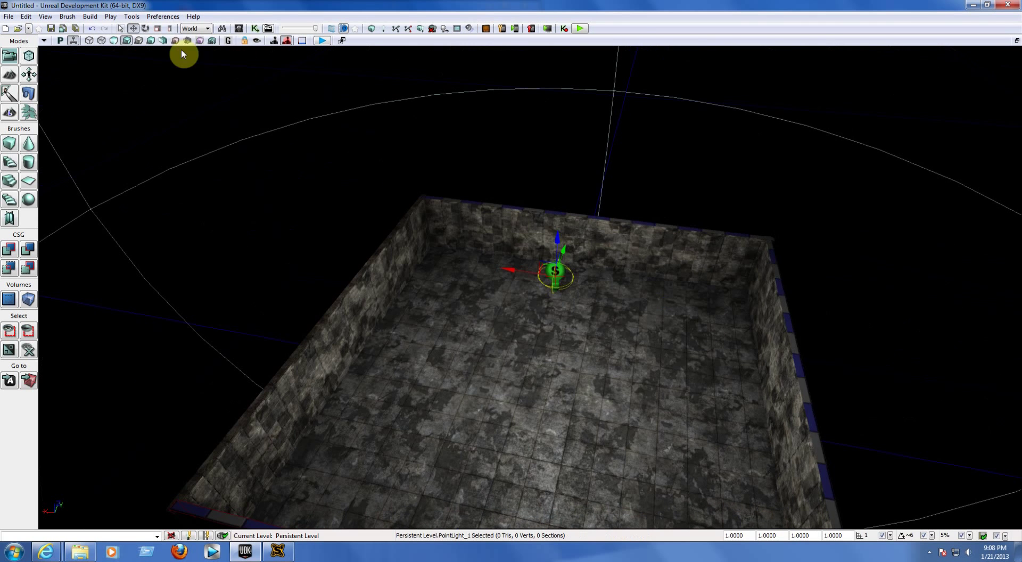
{"action": "left_click", "coordinate": [158, 28]}
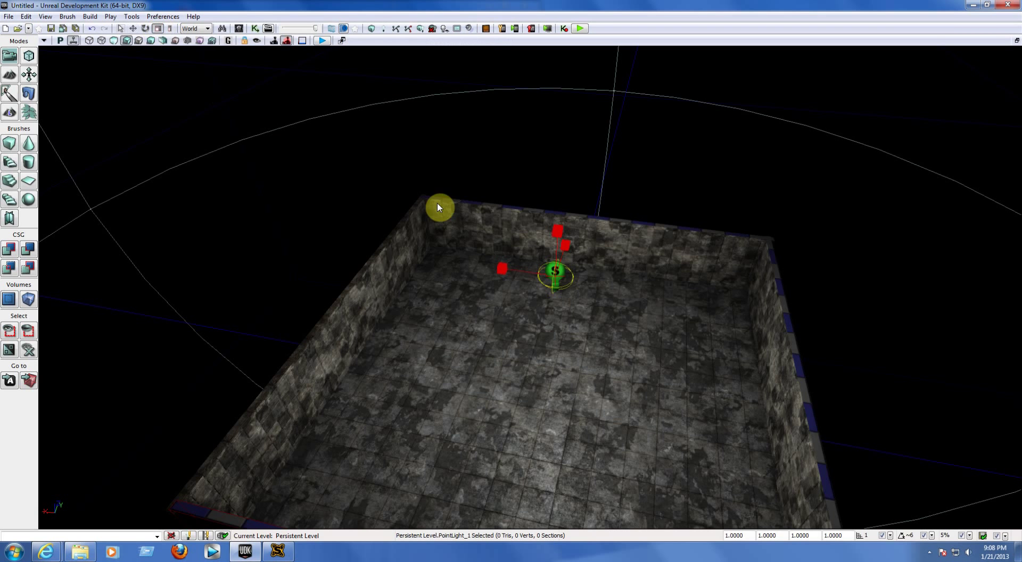
{"action": "left_click_drag", "start_coordinate": [503, 268], "coordinate": [452, 264]}
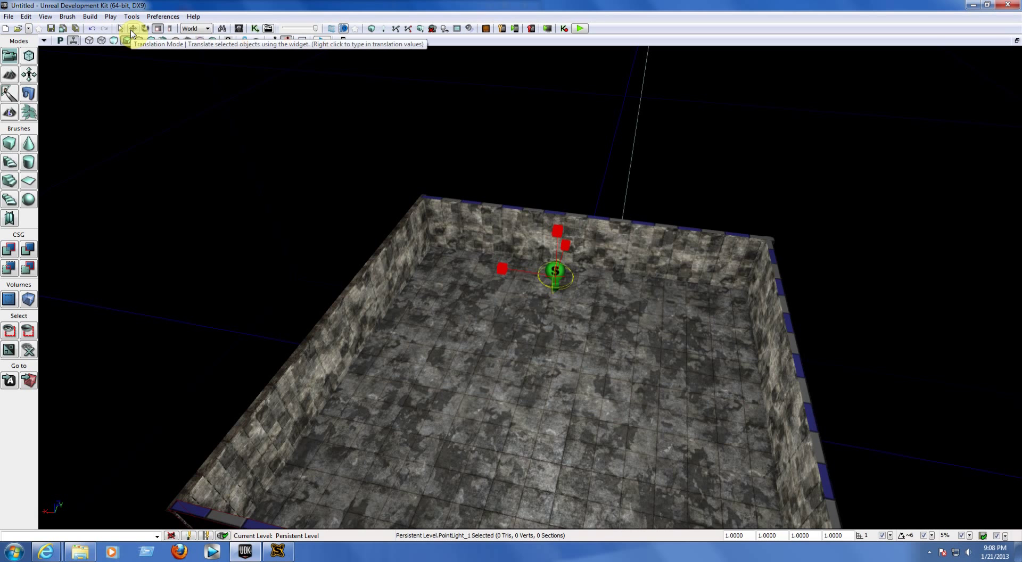
Step: Add a PlayerStart actor on the floor near a corner of the room
{"action": "right_click_drag", "start_coordinate": [645, 244], "coordinate": [320, 196]}
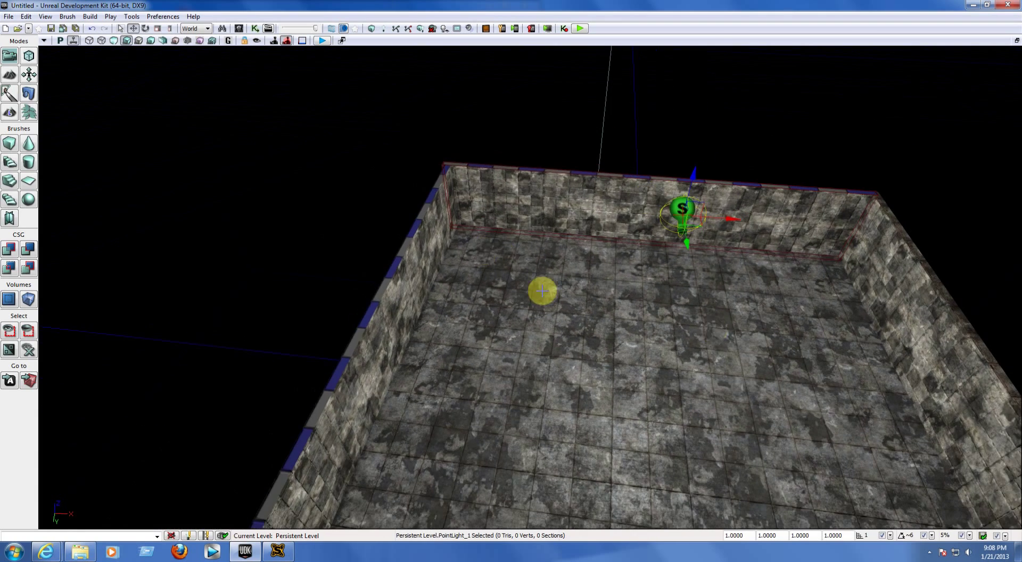
{"action": "left_click", "coordinate": [489, 253]}
{"action": "right_click", "coordinate": [489, 248]}
{"action": "mouse_move", "coordinate": [527, 441]}
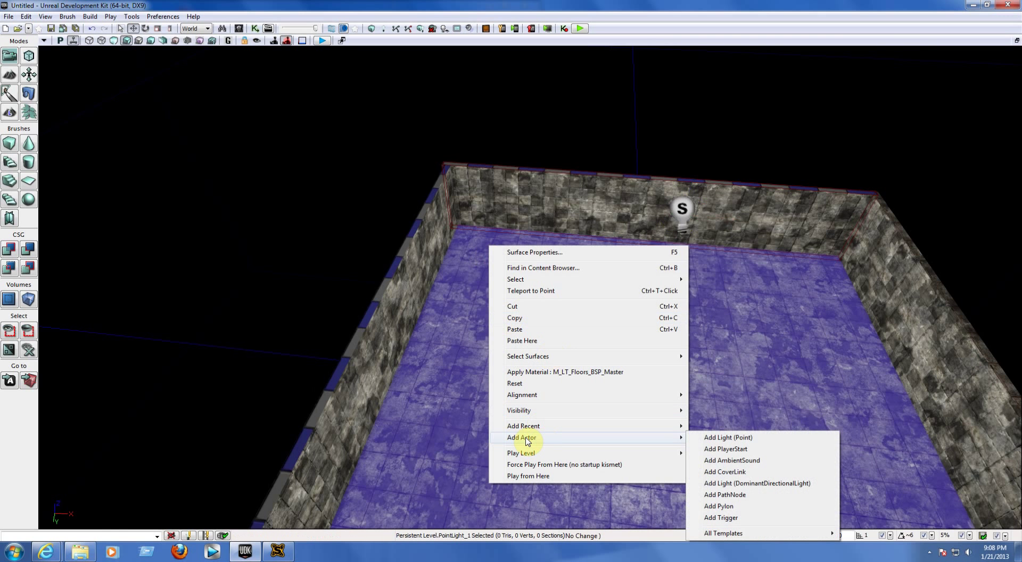
{"action": "left_click", "coordinate": [727, 449]}
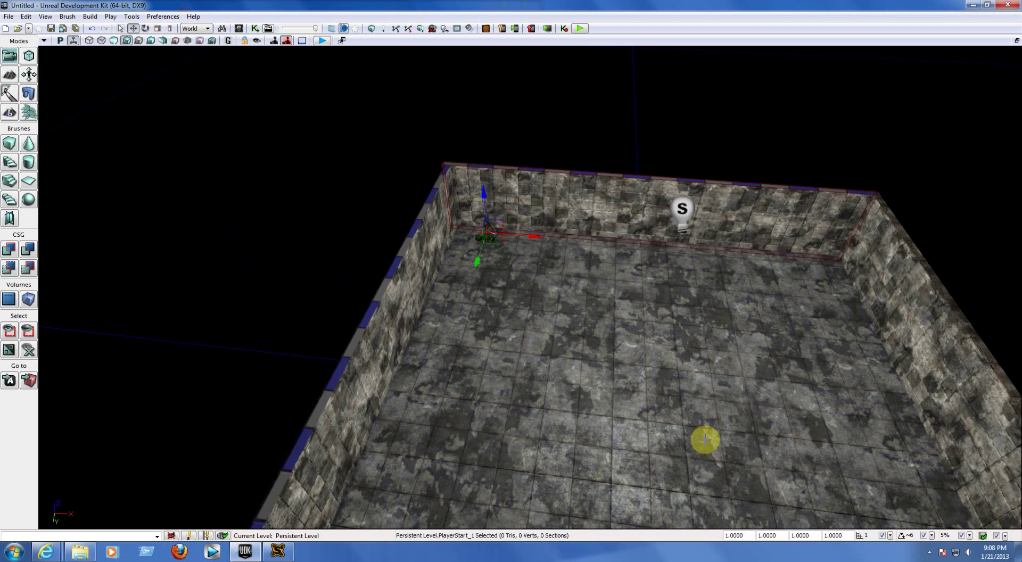